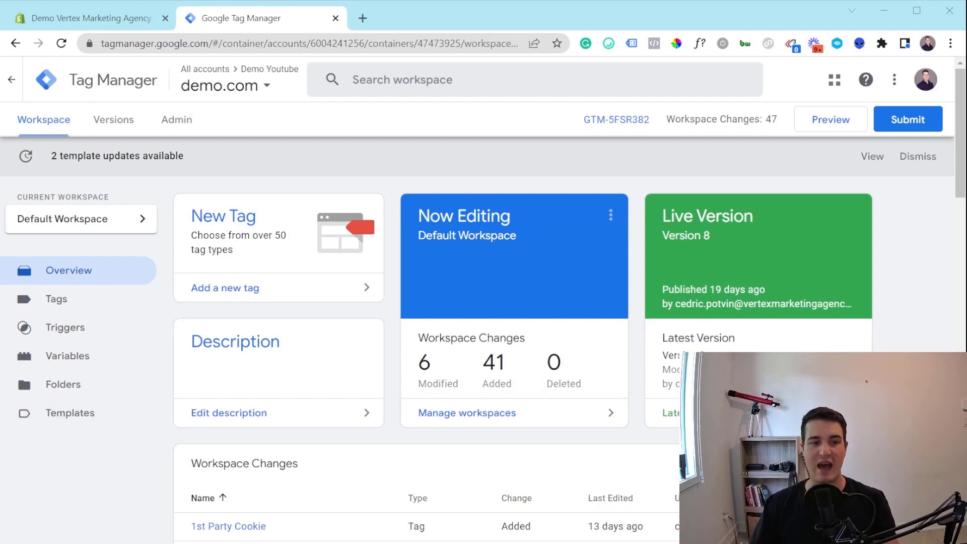
click(85, 299)
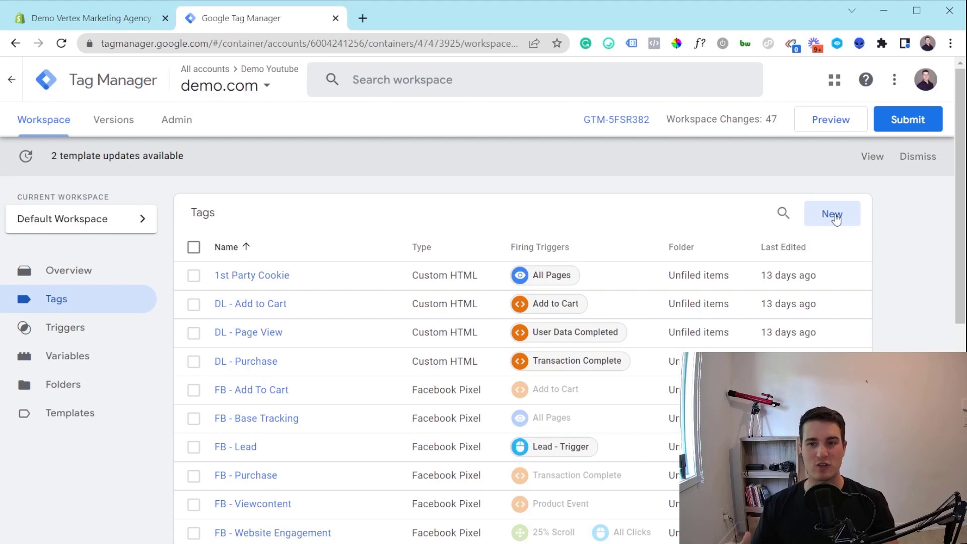
click(834, 216)
click(655, 215)
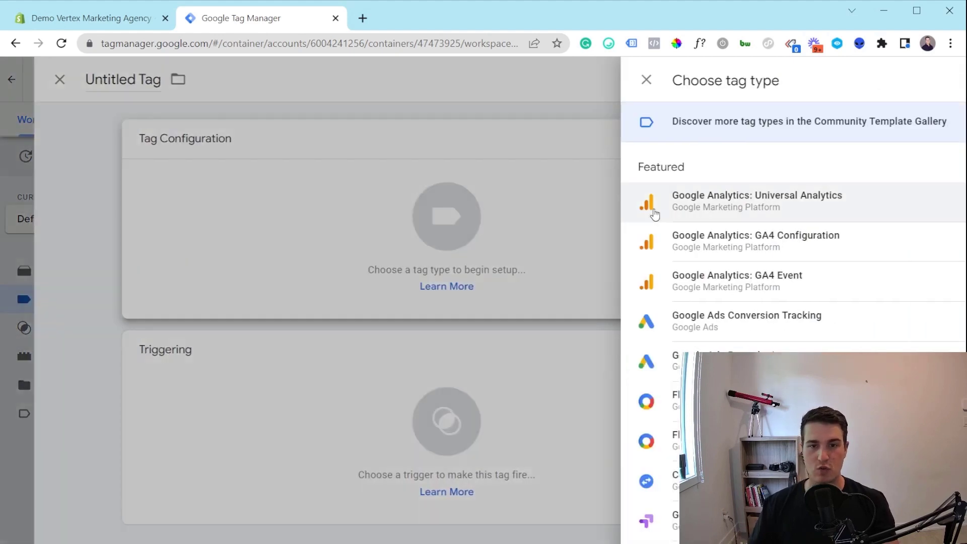
scroll(630, 393, down, 5)
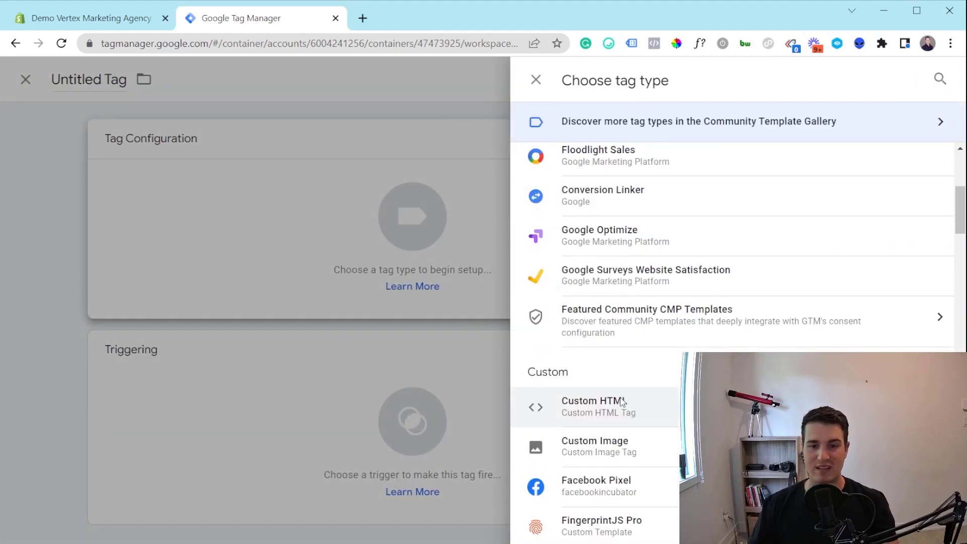
click(622, 402)
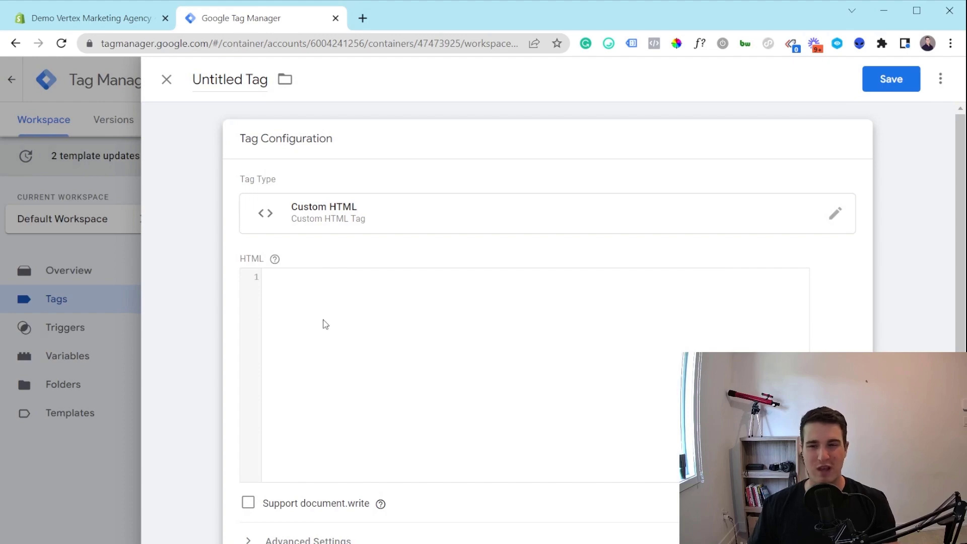
click(170, 83)
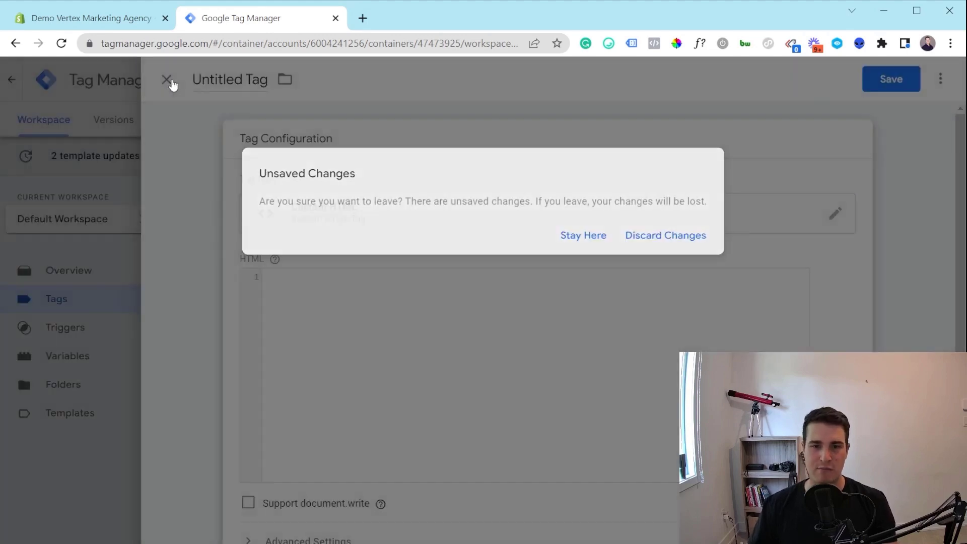
click(651, 238)
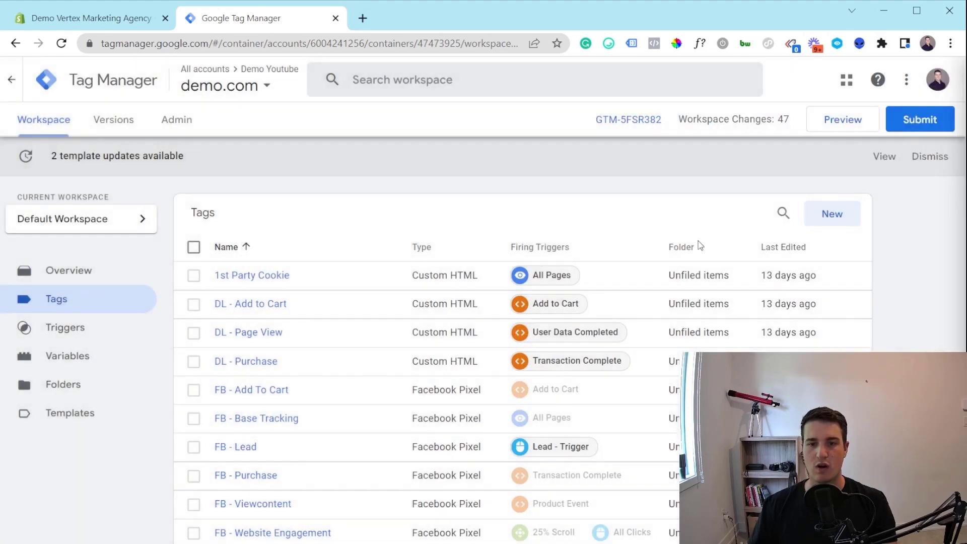
Browse the tag types available for a new tag, including the custom ones, and close the empty tag.
click(831, 213)
click(584, 220)
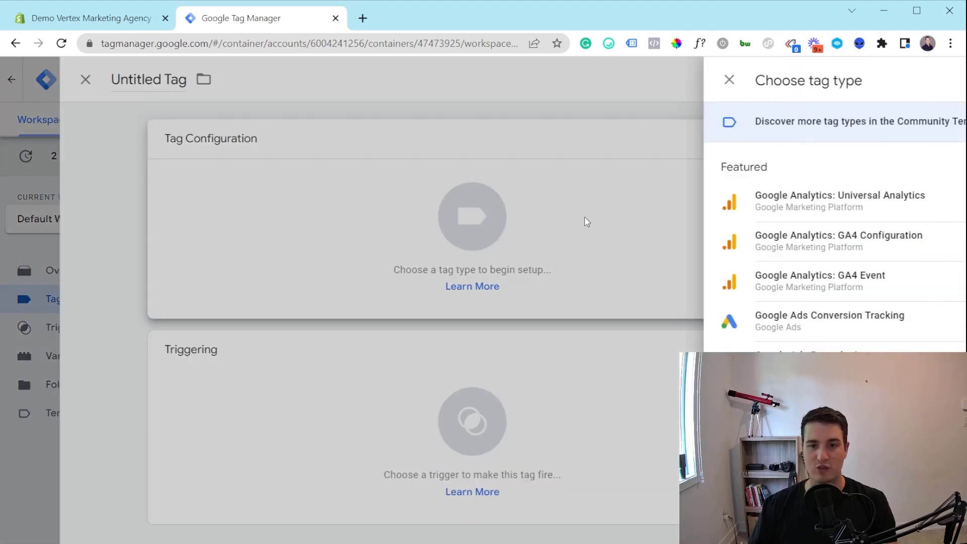
scroll(658, 321, down, 7)
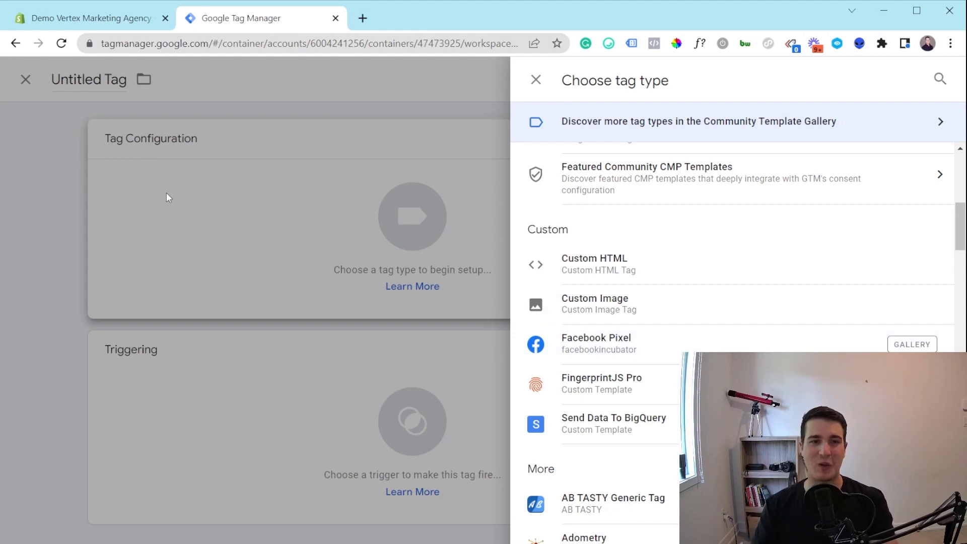
click(84, 175)
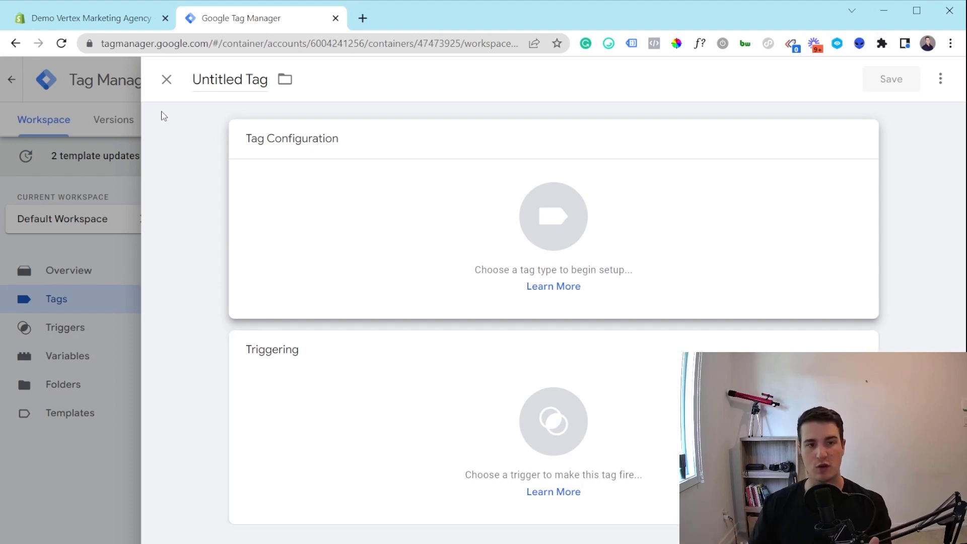
click(166, 80)
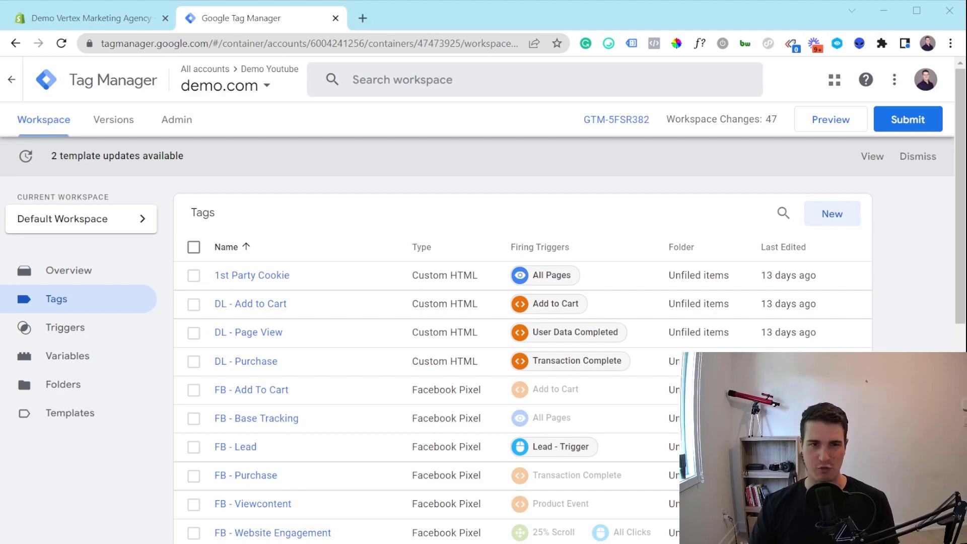
click(189, 128)
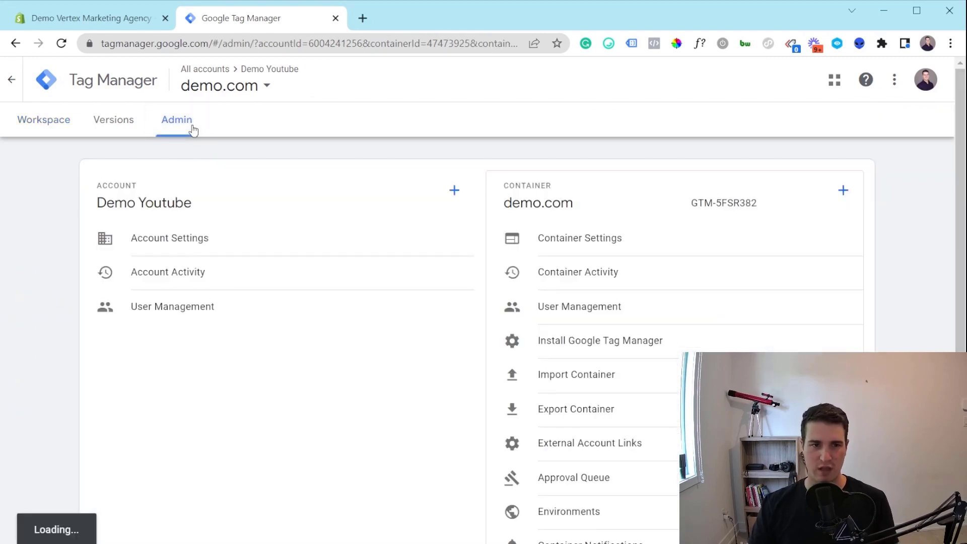
click(852, 190)
scroll(432, 255, down, 1)
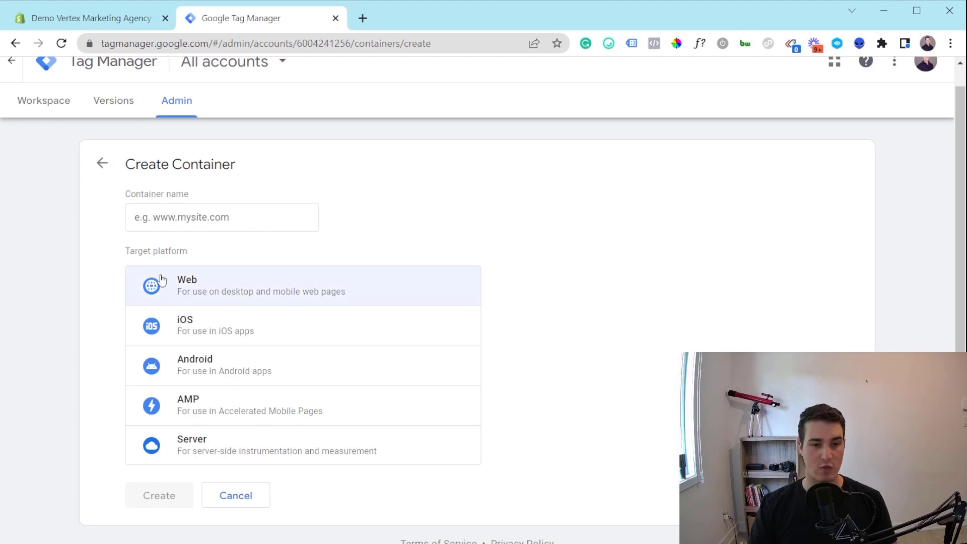
click(208, 292)
click(201, 208)
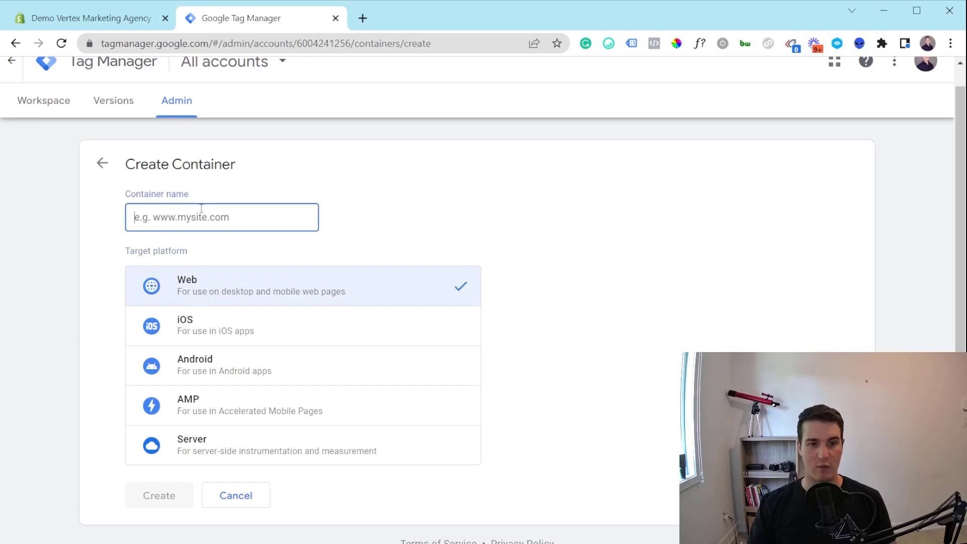
text(t6rgt)
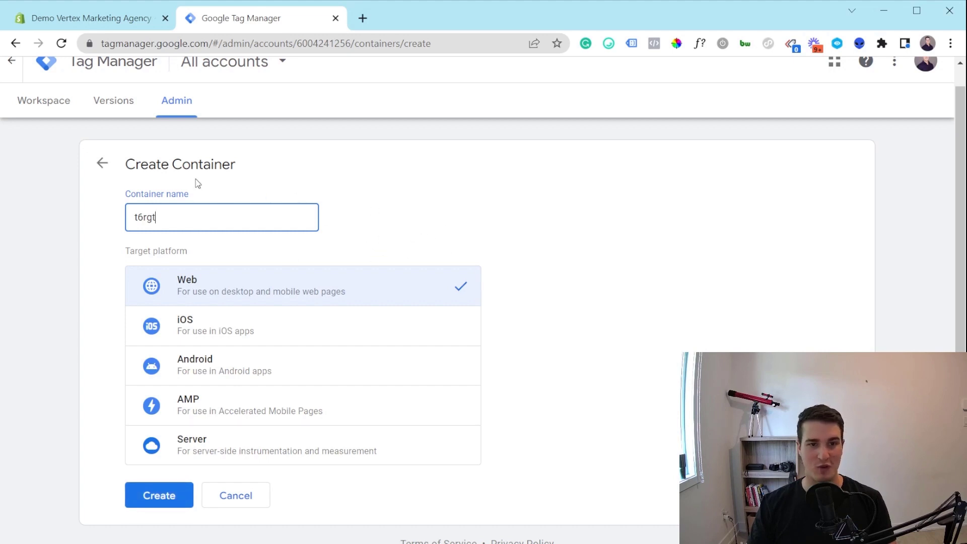
click(102, 162)
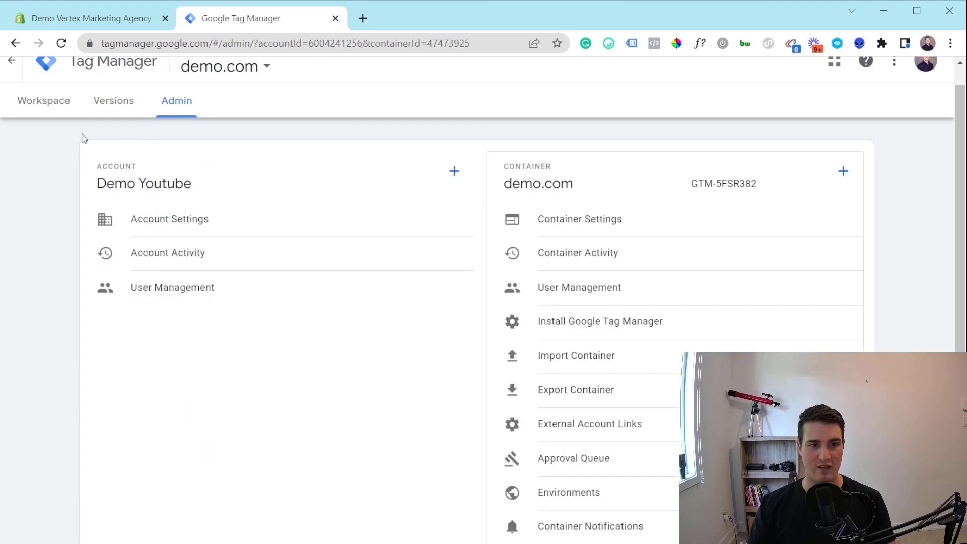
Open the demo.com workspace's Google Tag Manager install code and copy the snippet meant for the <head>.
click(60, 103)
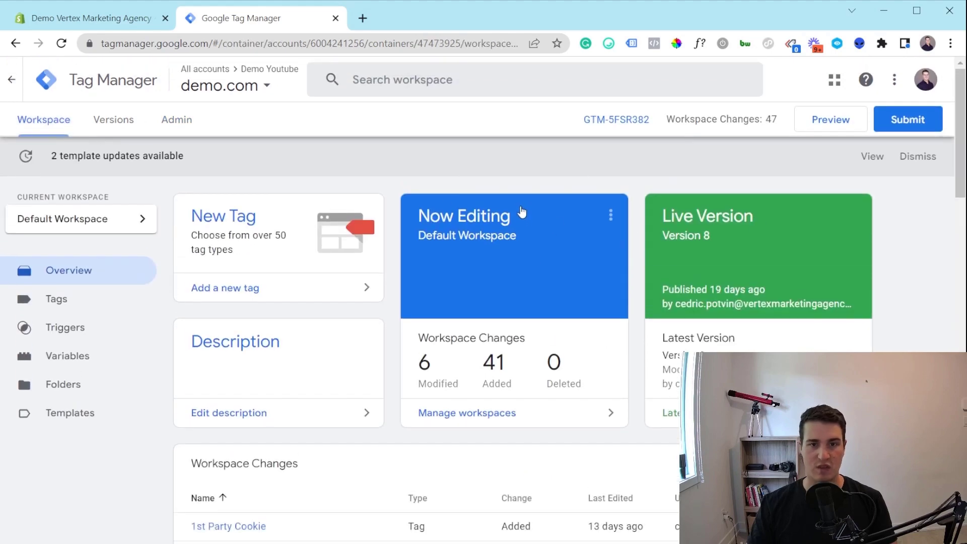
click(612, 125)
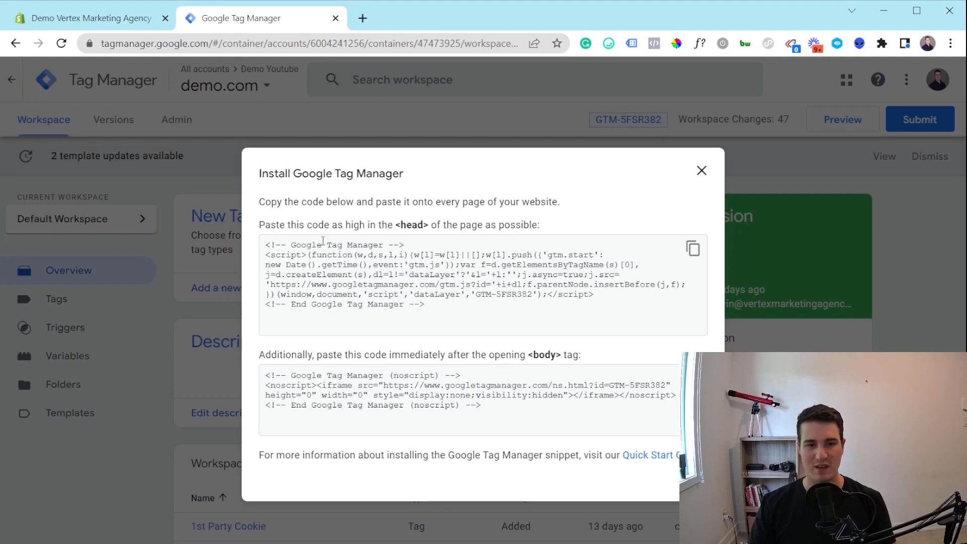
drag(318, 228, 399, 228)
click(406, 231)
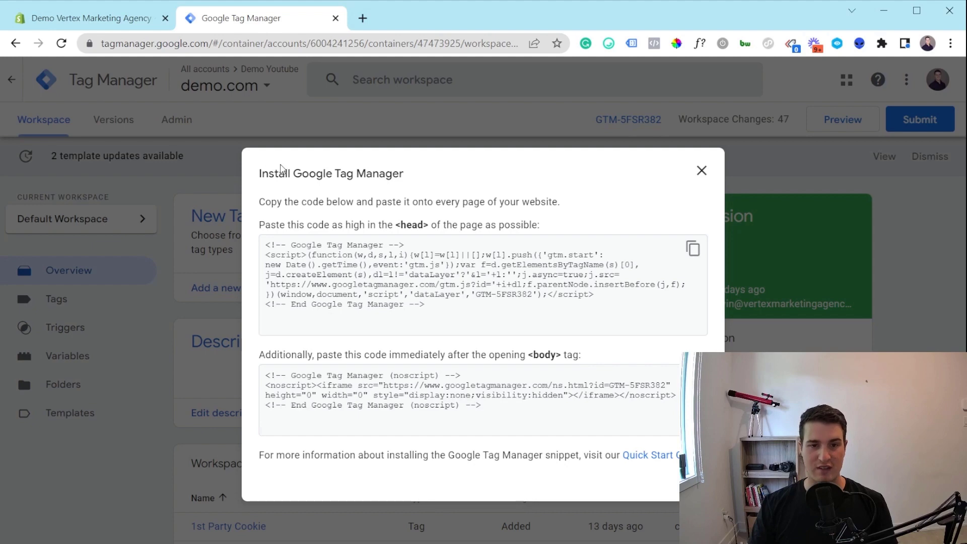
click(693, 249)
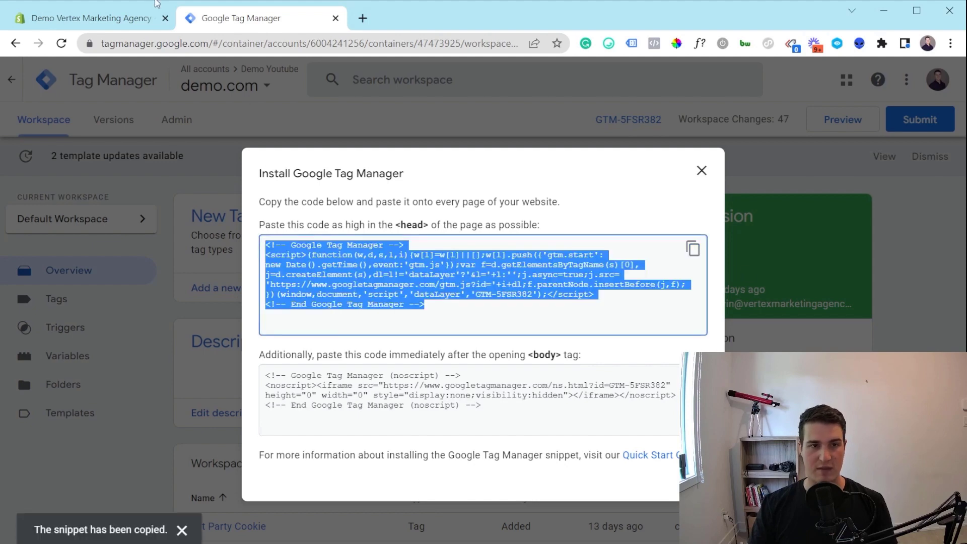
Switch to the Shopify admin and open the Debut theme's theme.liquid layout file for code editing.
click(139, 12)
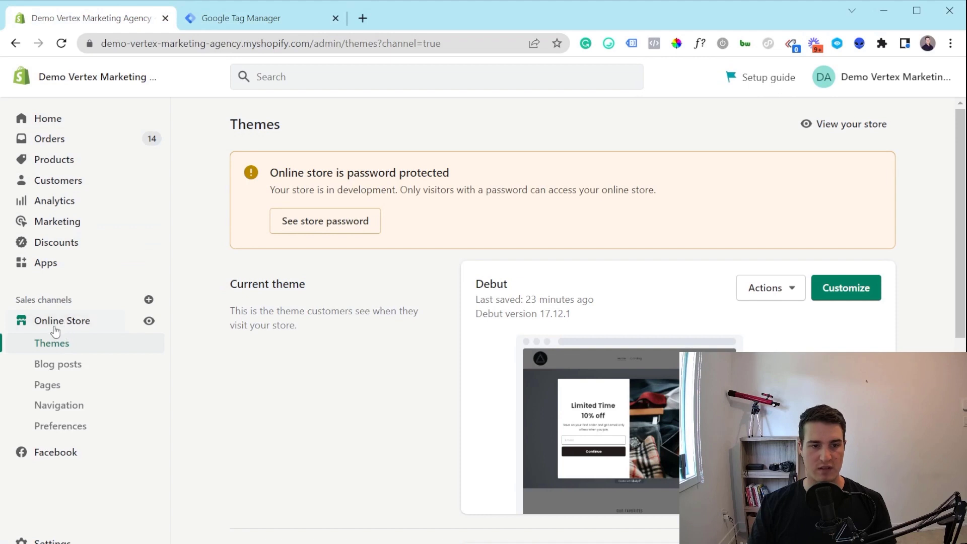
click(782, 288)
click(723, 408)
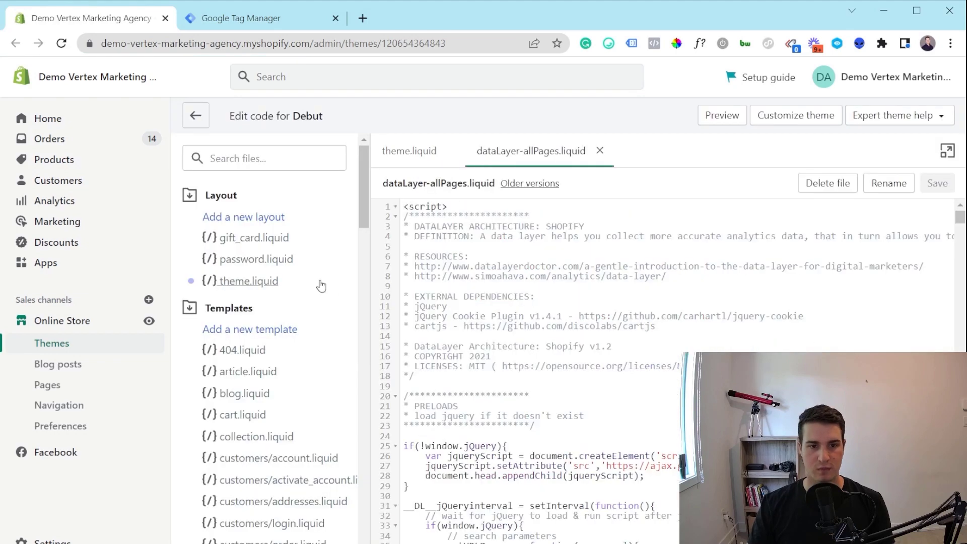
click(245, 287)
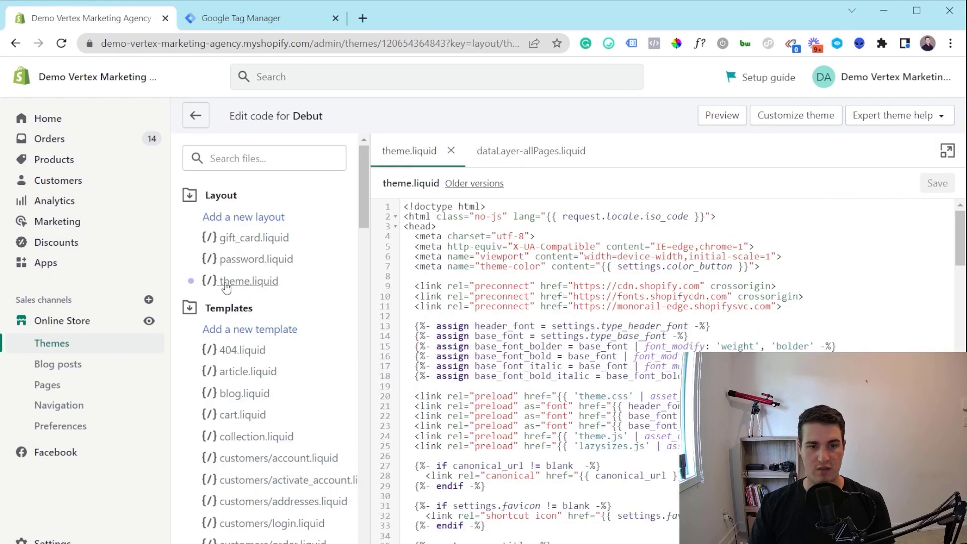
Find "<head" in theme.liquid and paste the Google Tag Manager snippet on a new line directly after the opening head tag.
click(242, 18)
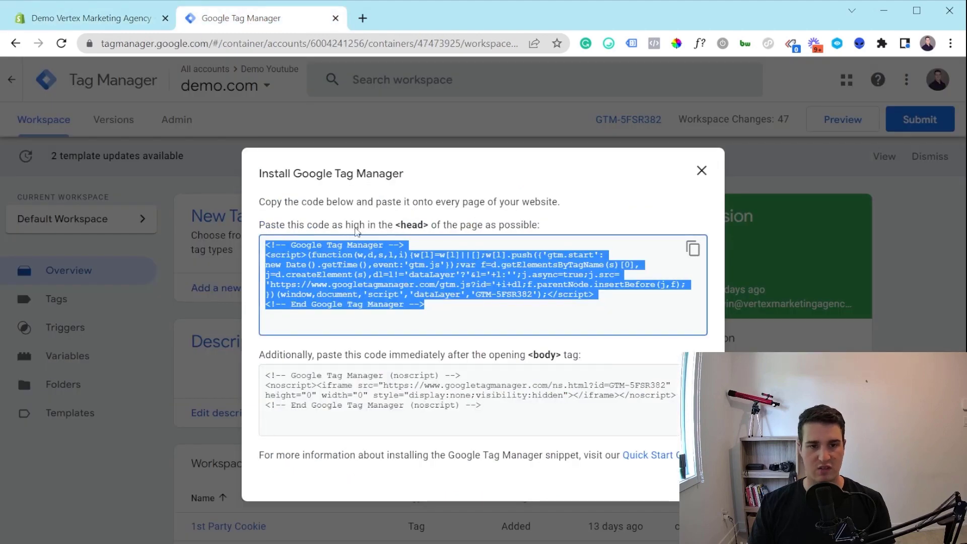
click(115, 21)
click(440, 225)
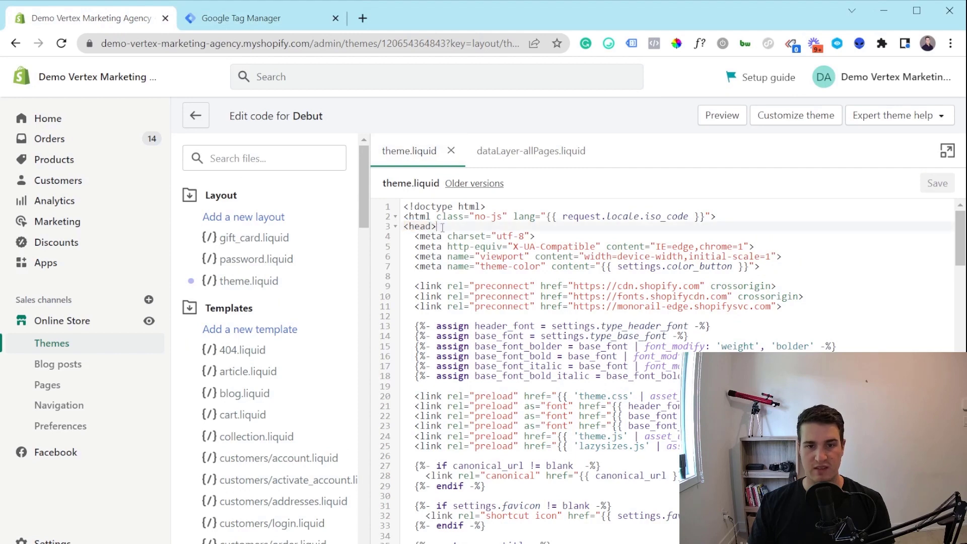
key(ctrl+f)
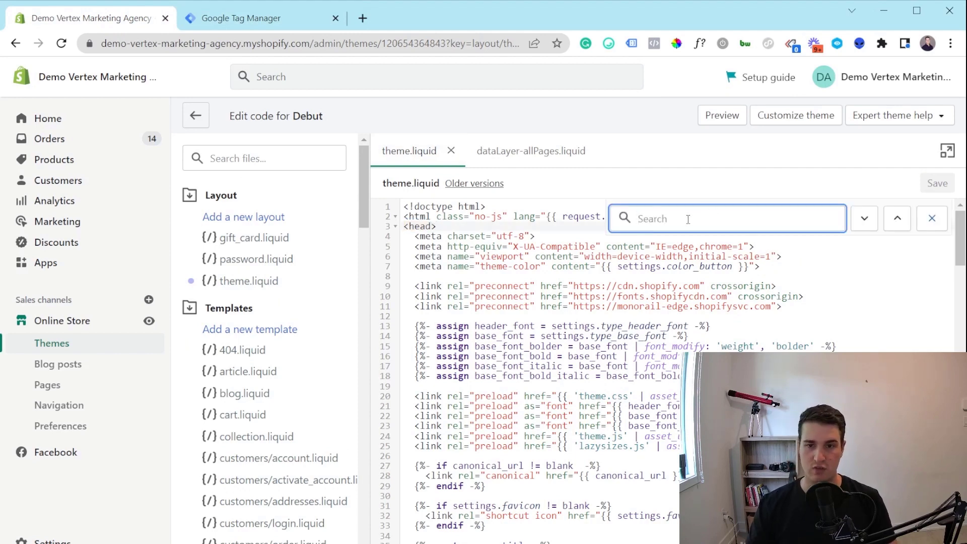
text(<head)
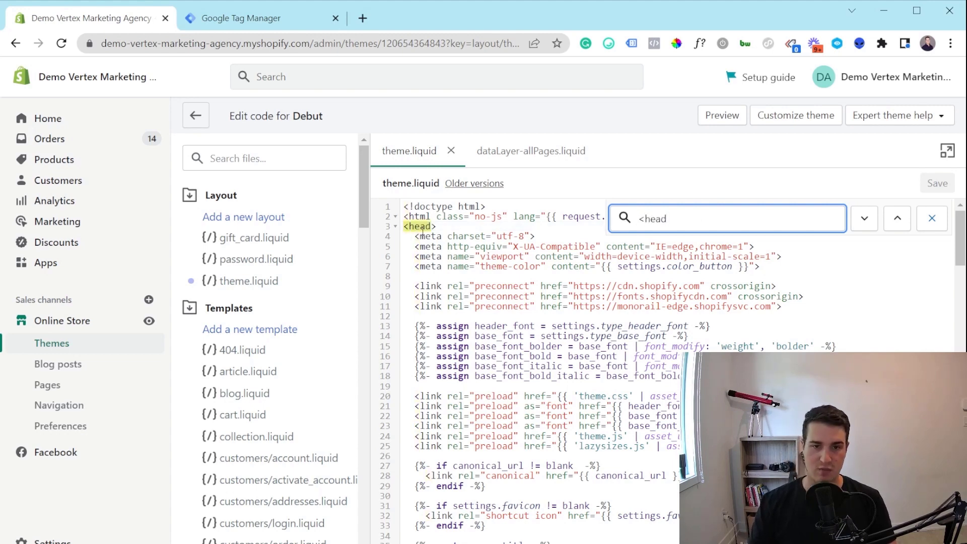
click(442, 230)
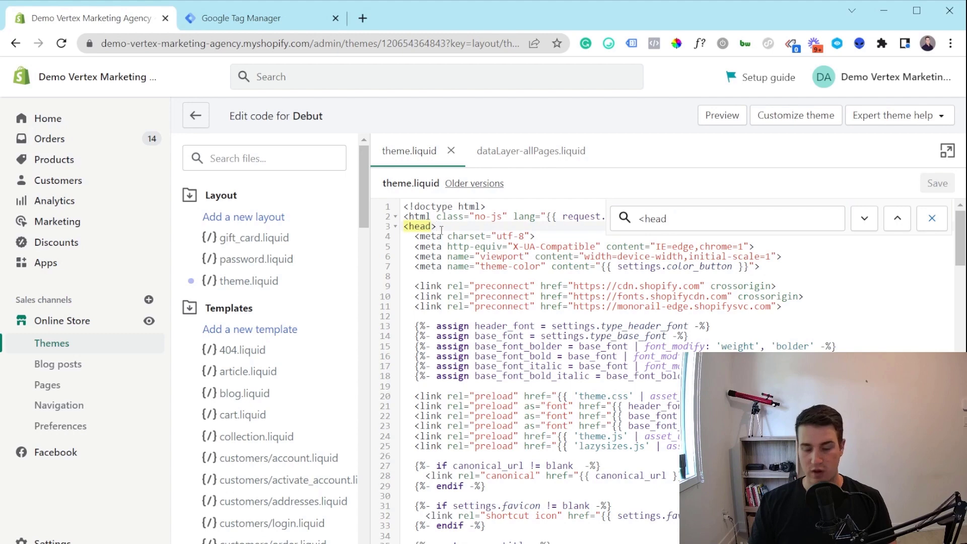
key(Return)
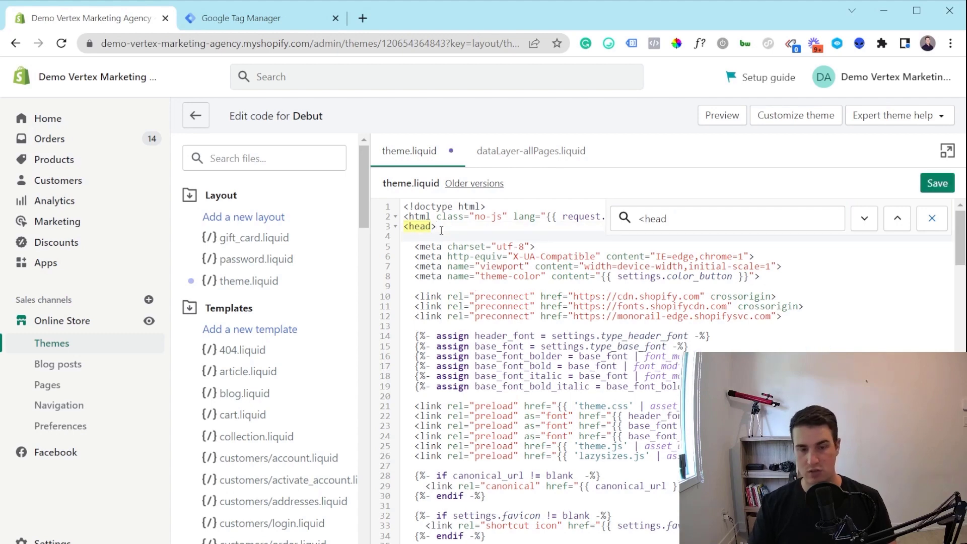
key(ctrl+v)
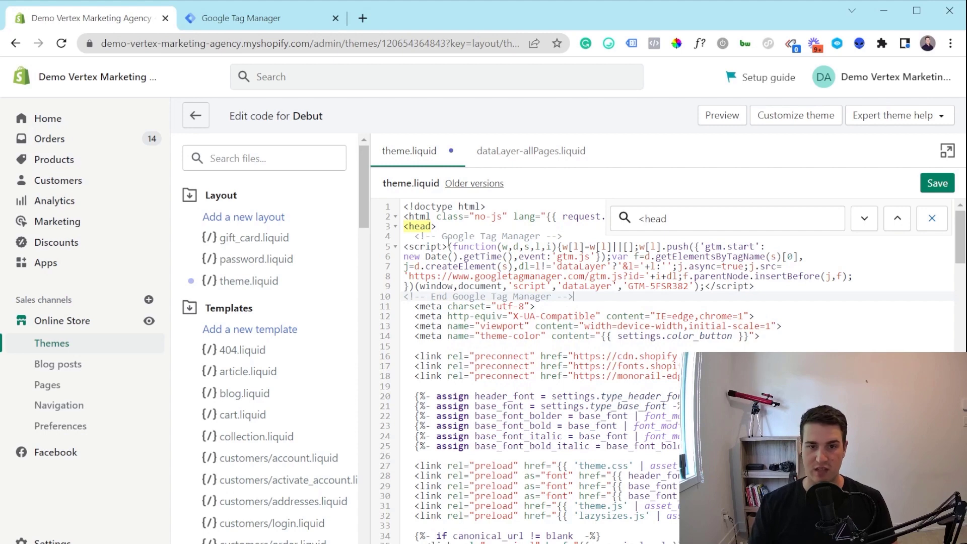
click(931, 218)
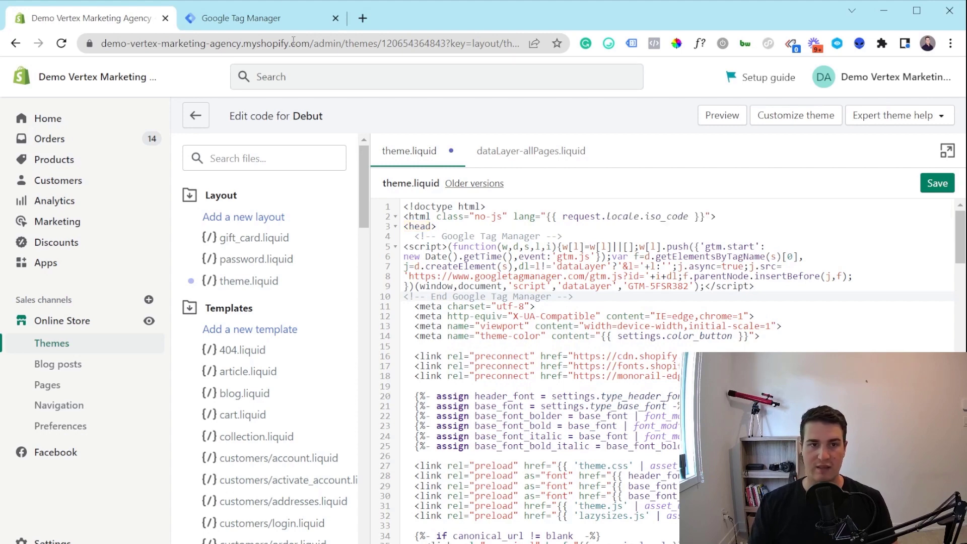
Switch back to Google Tag Manager and copy the noscript snippet meant for the opening <body> tag.
click(275, 18)
click(546, 365)
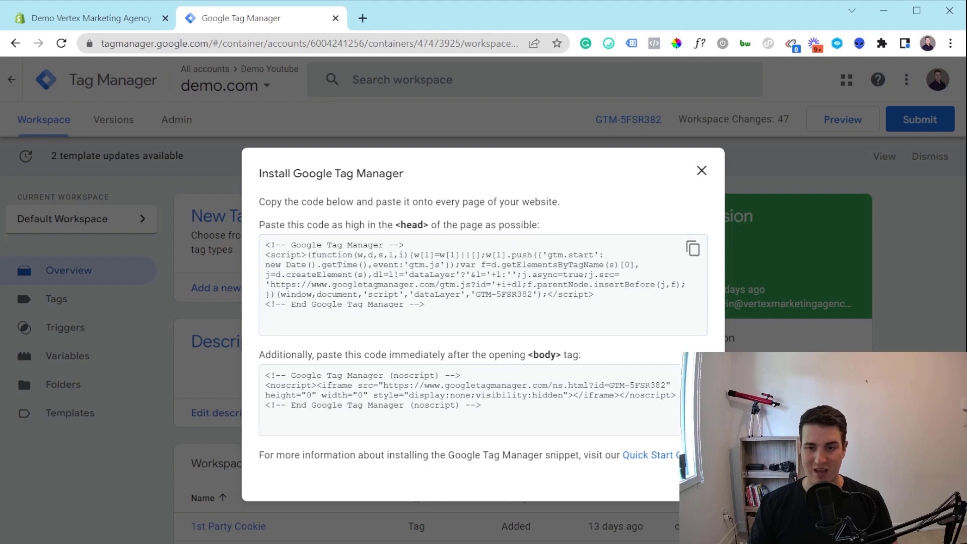
click(383, 393)
Switch to the Shopify admin, find "<body" in theme.liquid and paste the noscript snippet on a new line directly after the opening body tag.
click(90, 18)
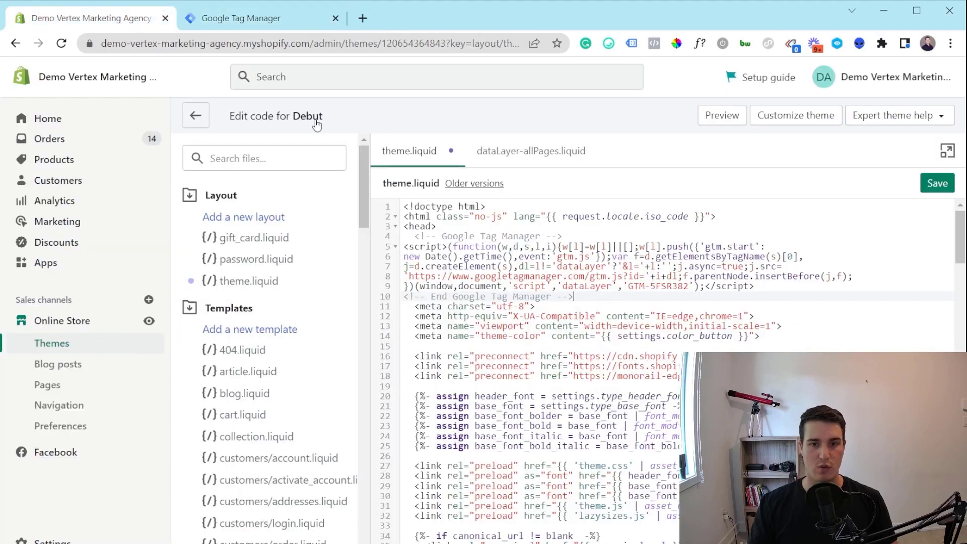
scroll(655, 322, down, 3)
click(772, 325)
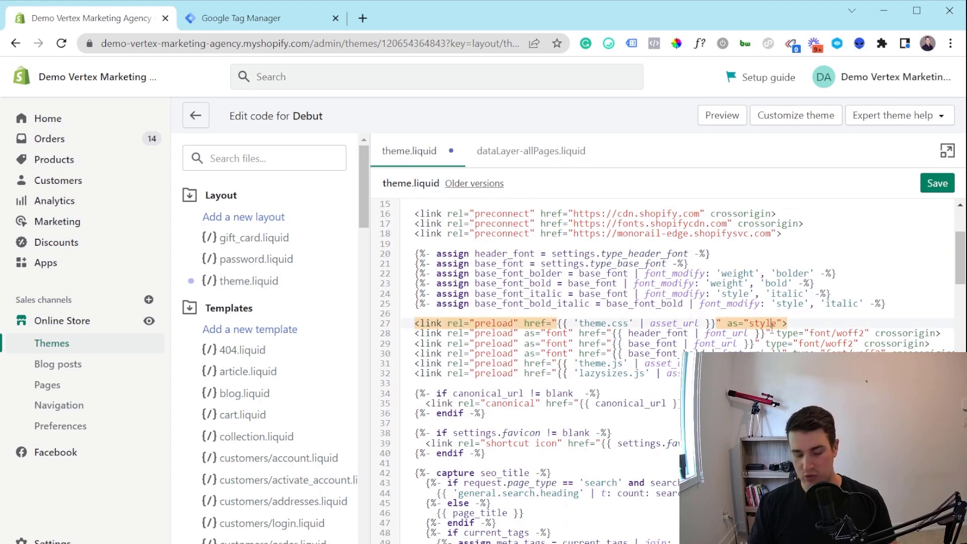
key(ctrl+f)
text(<)
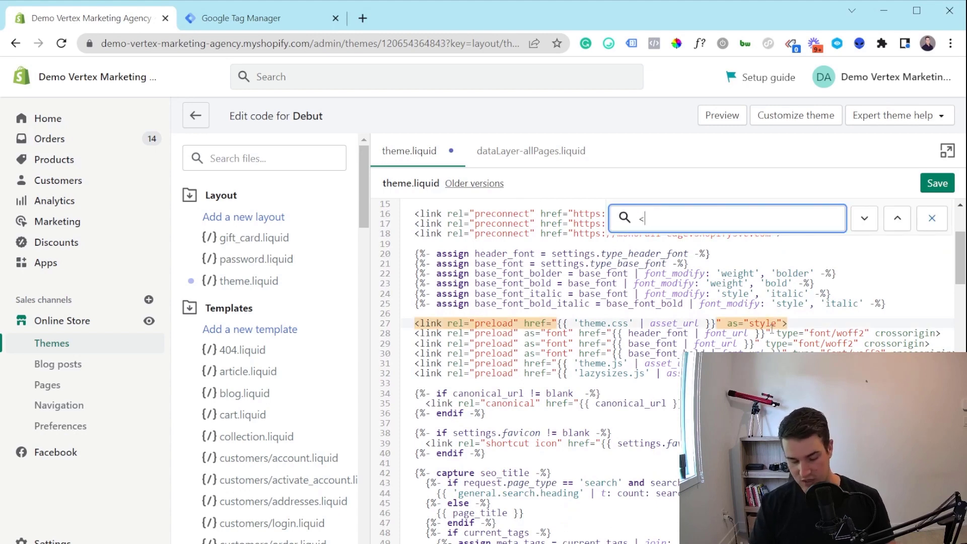
text(body)
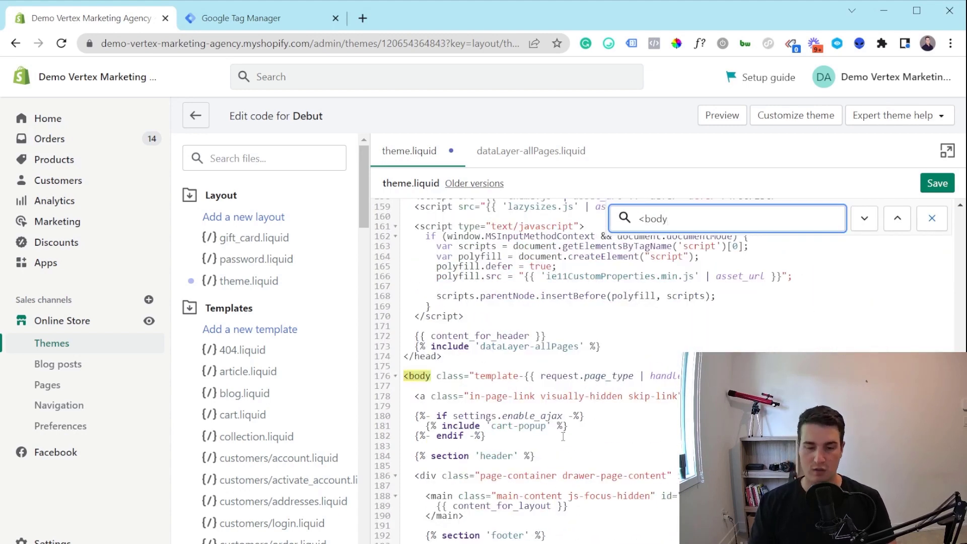
click(435, 380)
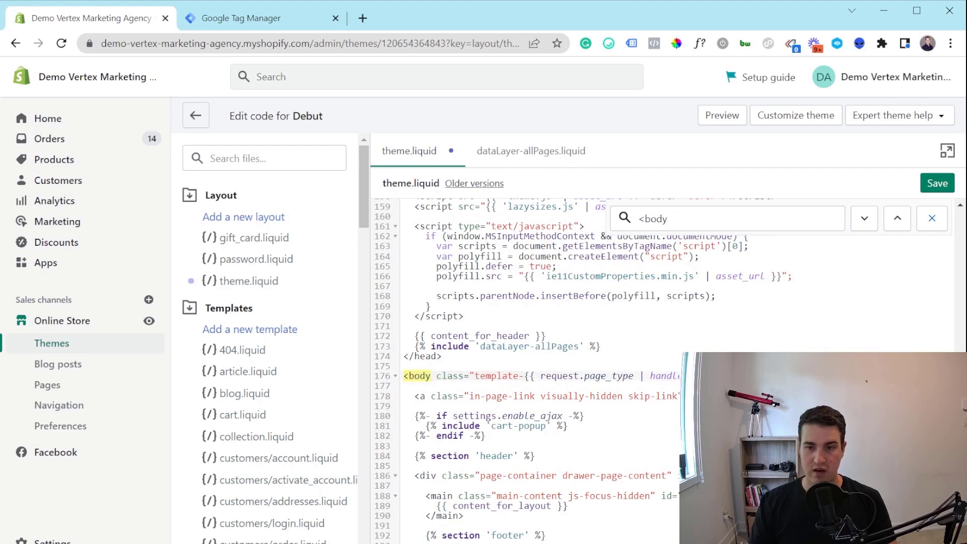
key(Return)
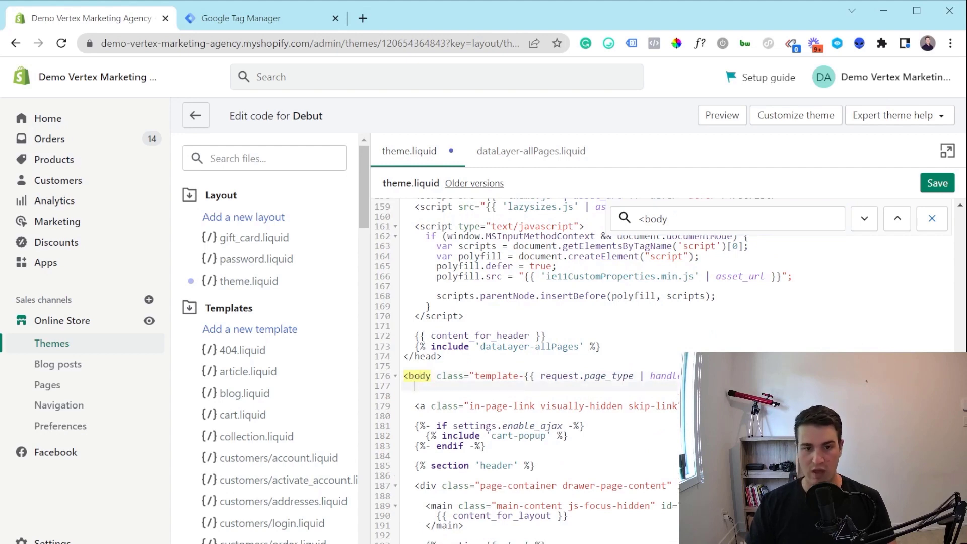
key(ctrl+v)
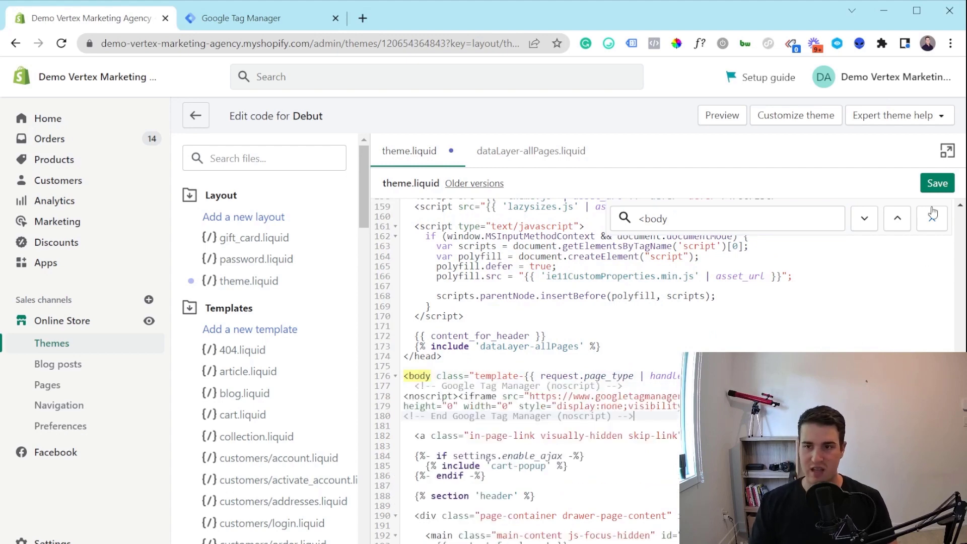
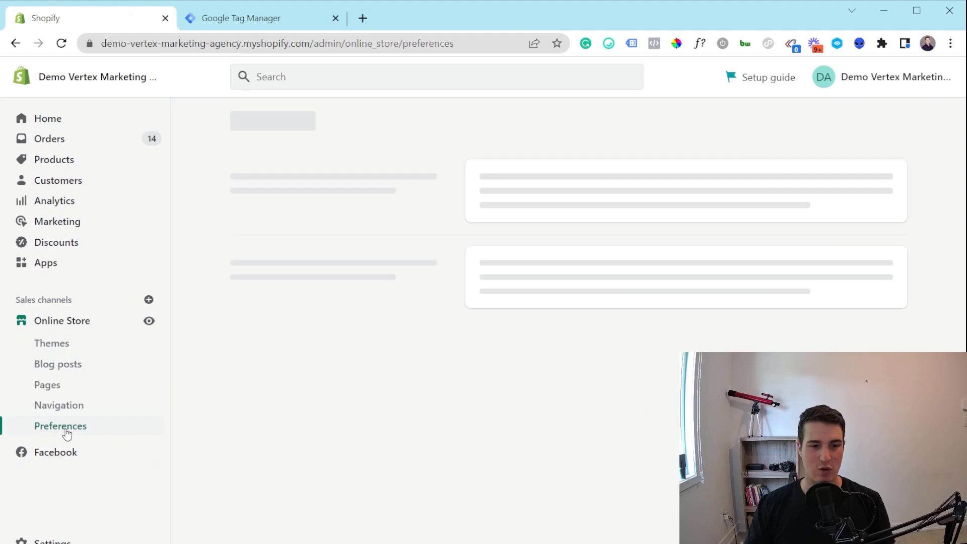
Open the additional custom JavaScript field in the Google Analytics section of the online store preferences.
scroll(463, 252, down, 12)
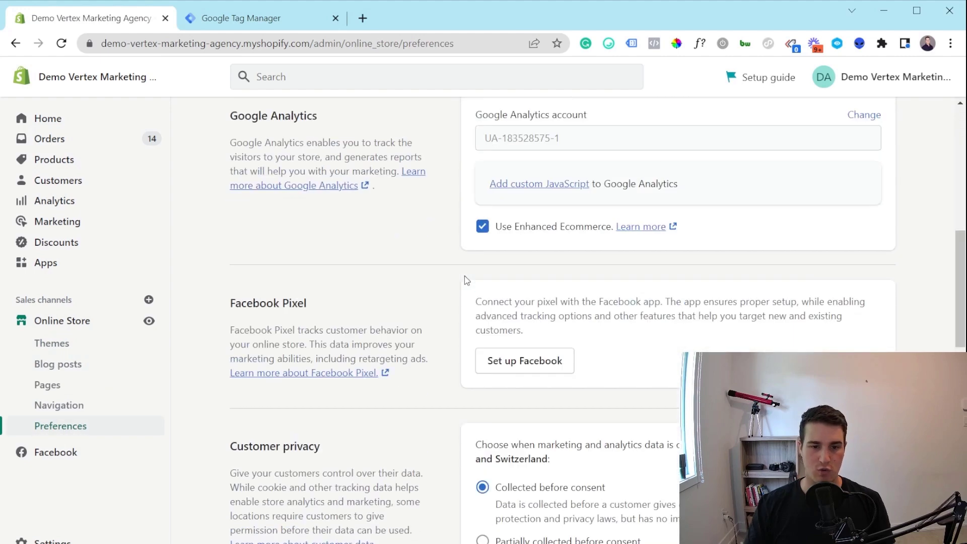
scroll(464, 276, up, 3)
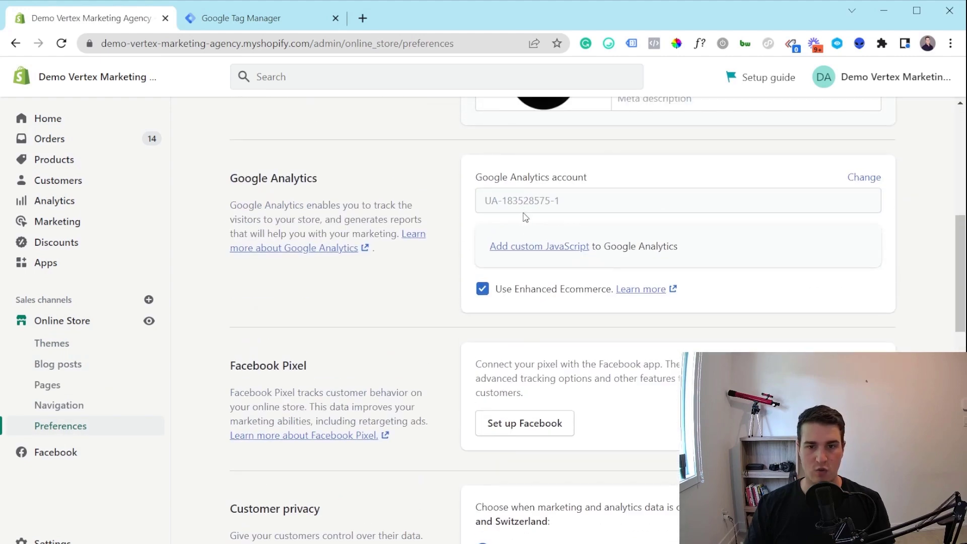
click(526, 248)
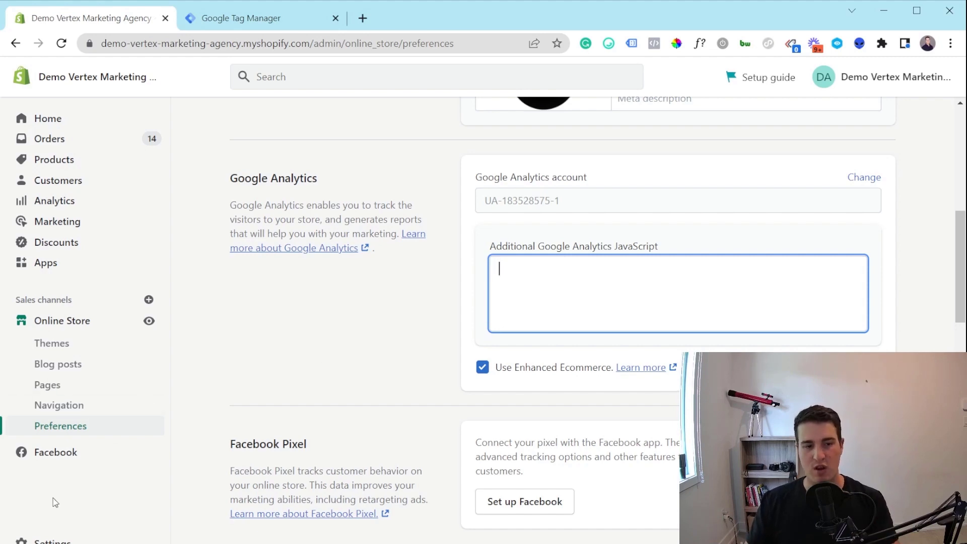
Open the store's checkout settings and place the cursor in the order status page's Additional scripts box.
click(50, 540)
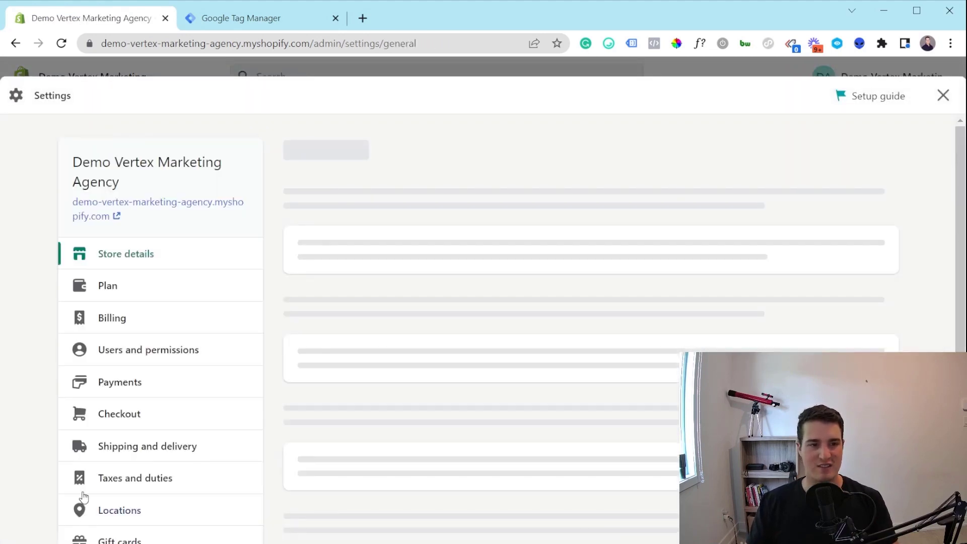
click(125, 417)
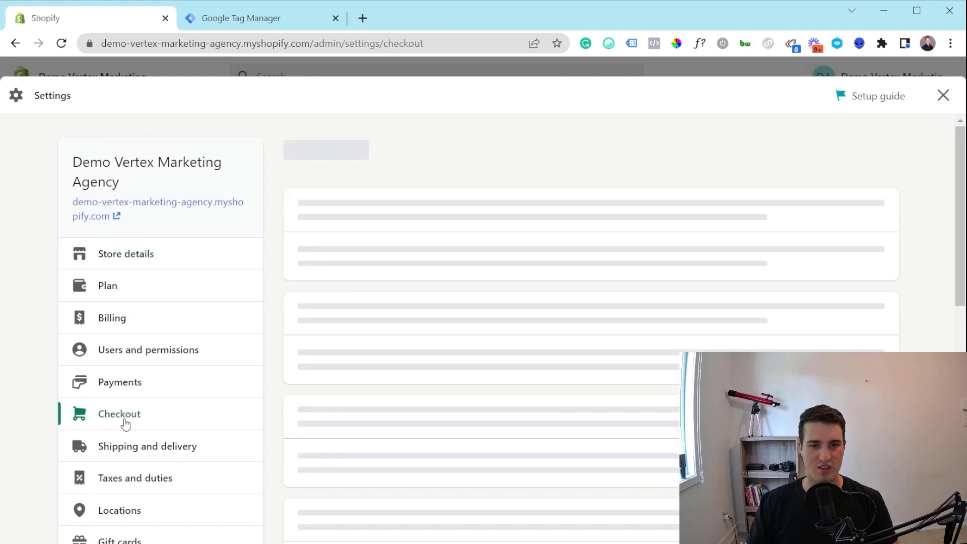
scroll(501, 276, down, 8)
scroll(502, 277, down, 20)
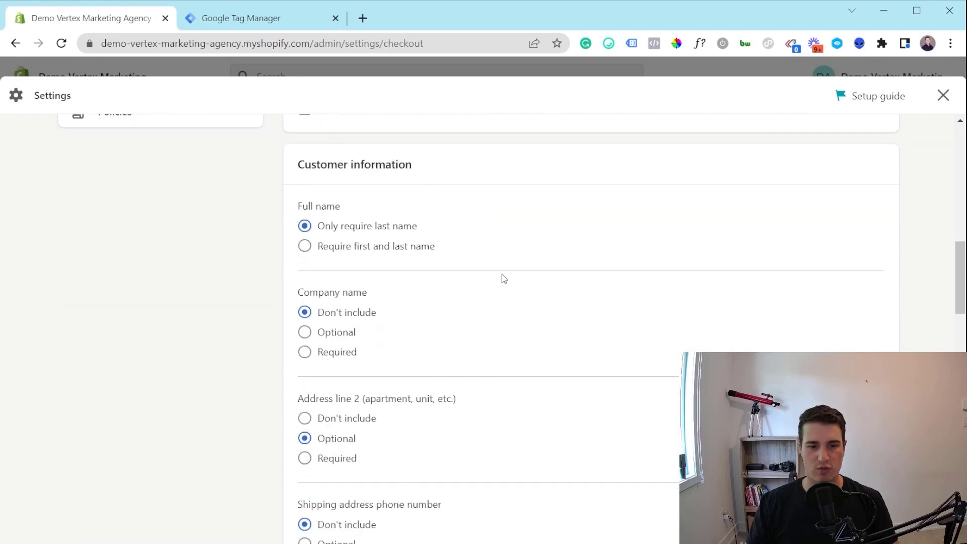
scroll(501, 274, down, 10)
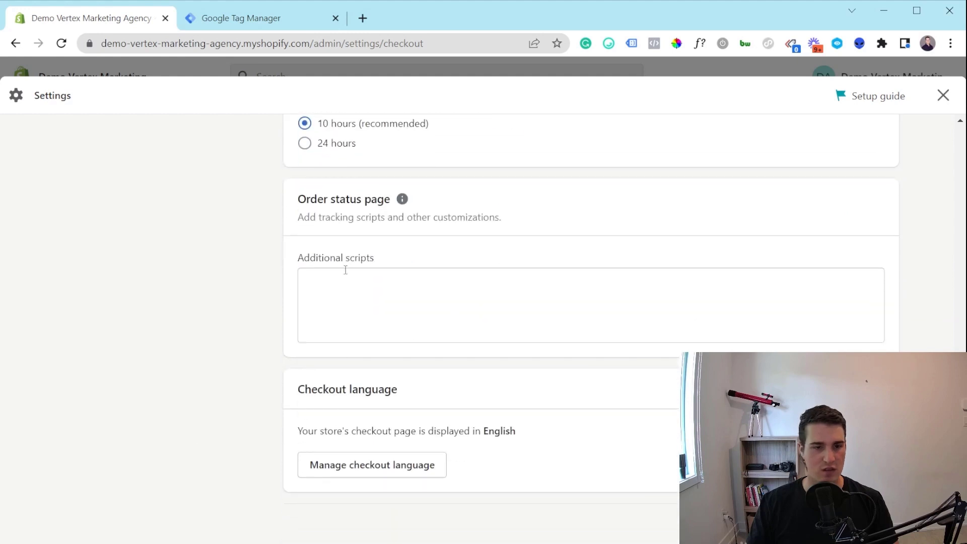
click(353, 295)
Copy the <head> snippet from Google Tag Manager and paste it into the Additional scripts box in the Shopify admin.
click(254, 4)
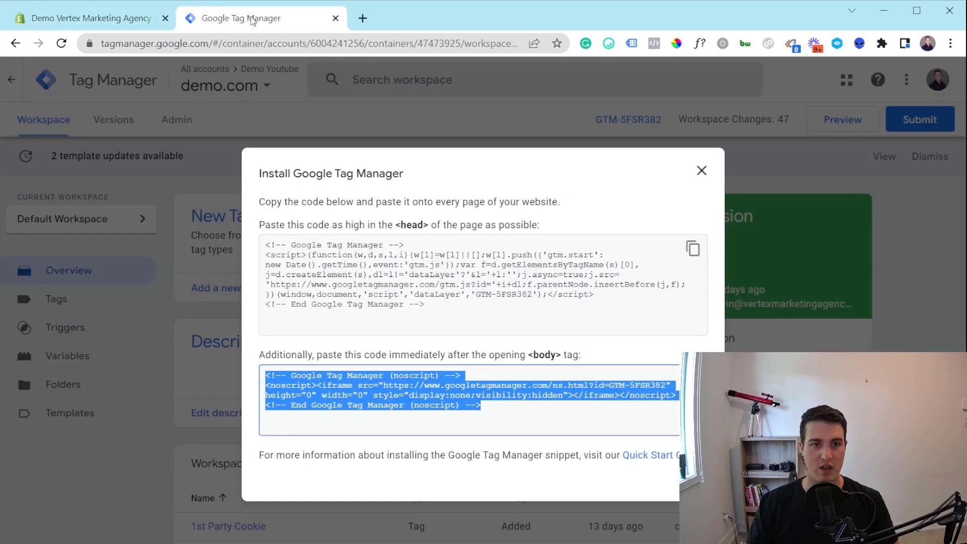
click(693, 248)
click(78, 4)
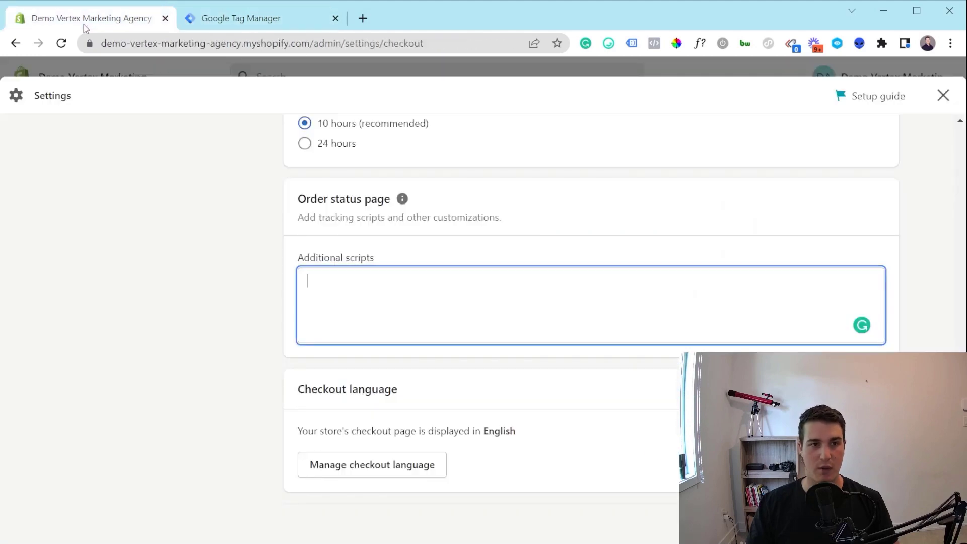
key(ctrl+v)
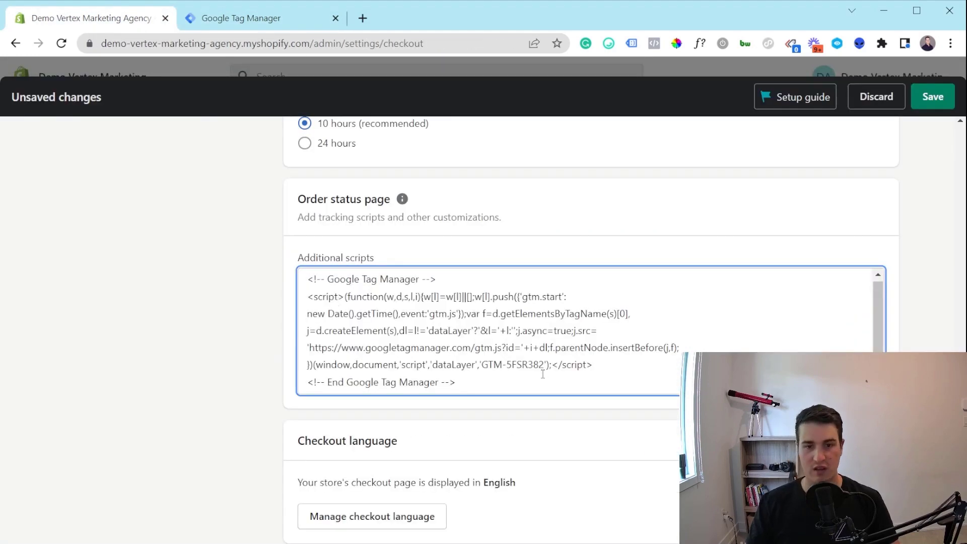
Add Google Tag Manager's noscript snippet below the first one in Additional scripts, separated by a blank line, and save the checkout settings.
key(Return)
key(Return)
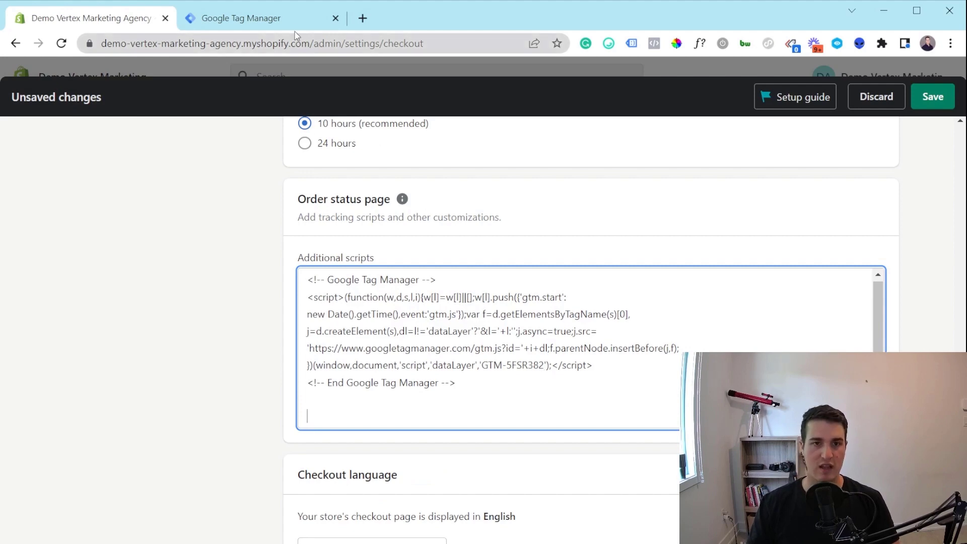
click(240, 18)
click(692, 379)
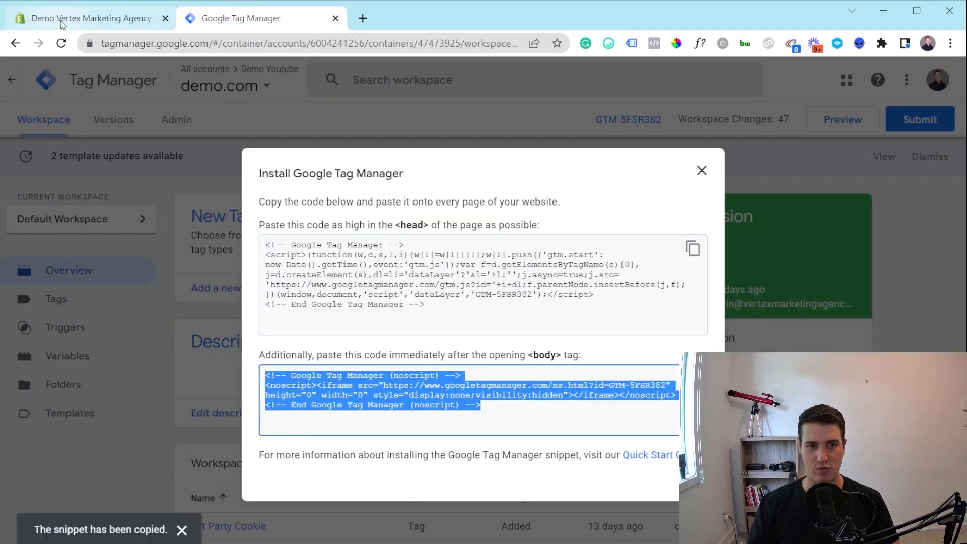
click(83, 17)
key(ctrl+v)
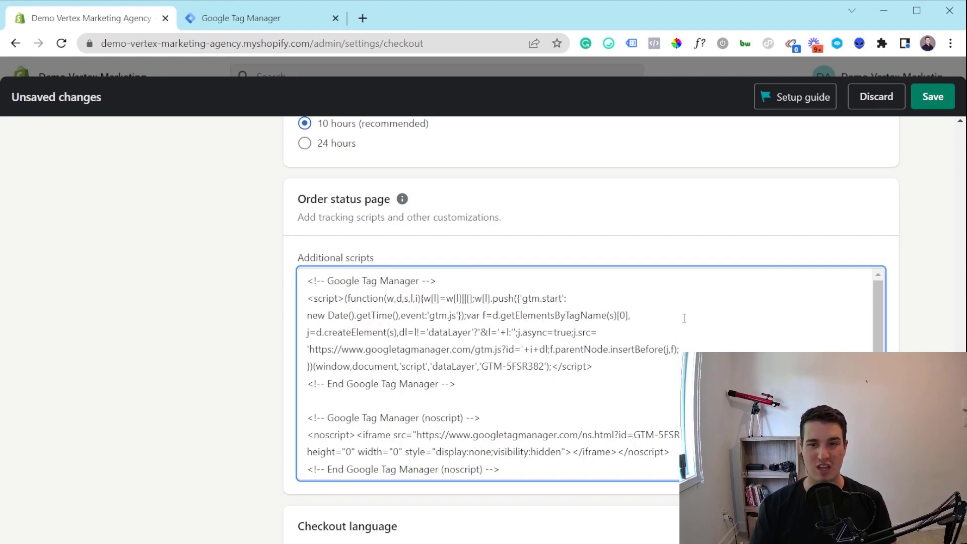
click(925, 101)
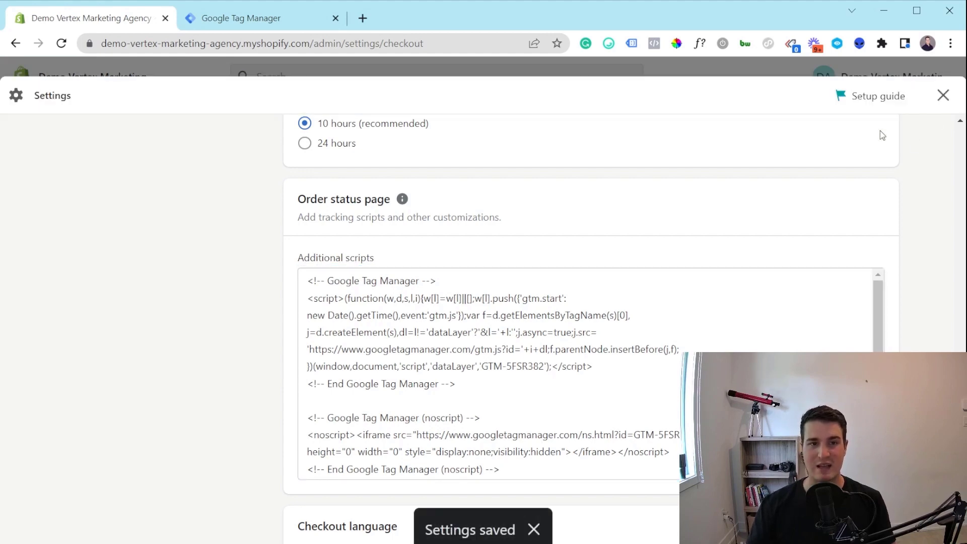
Switch to Google Tag Manager, close the install instructions and create a new tag of the Custom HTML type.
click(254, 18)
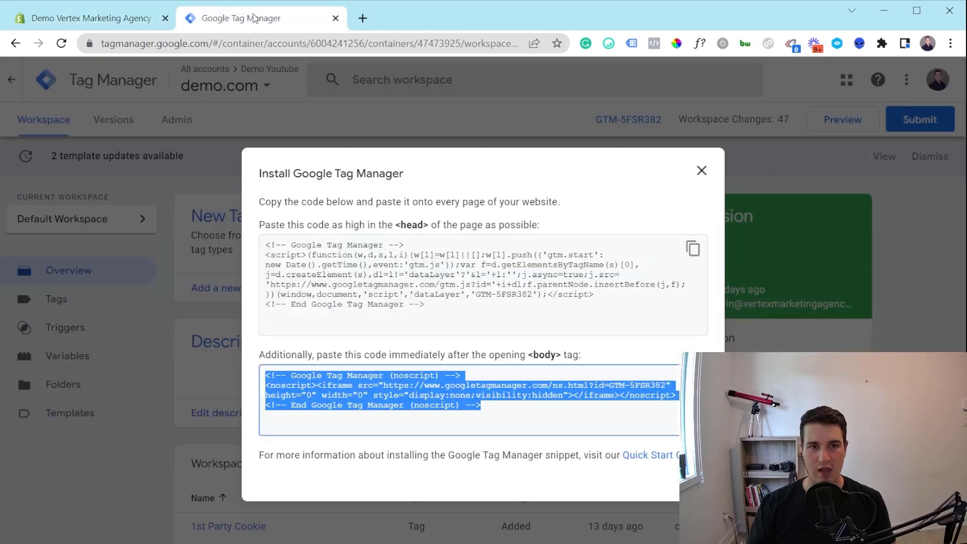
click(701, 169)
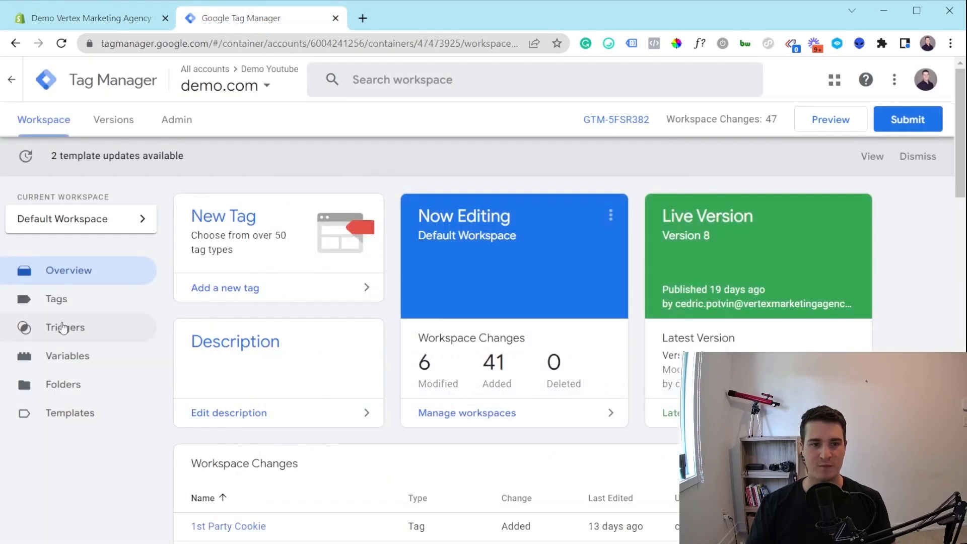
click(58, 301)
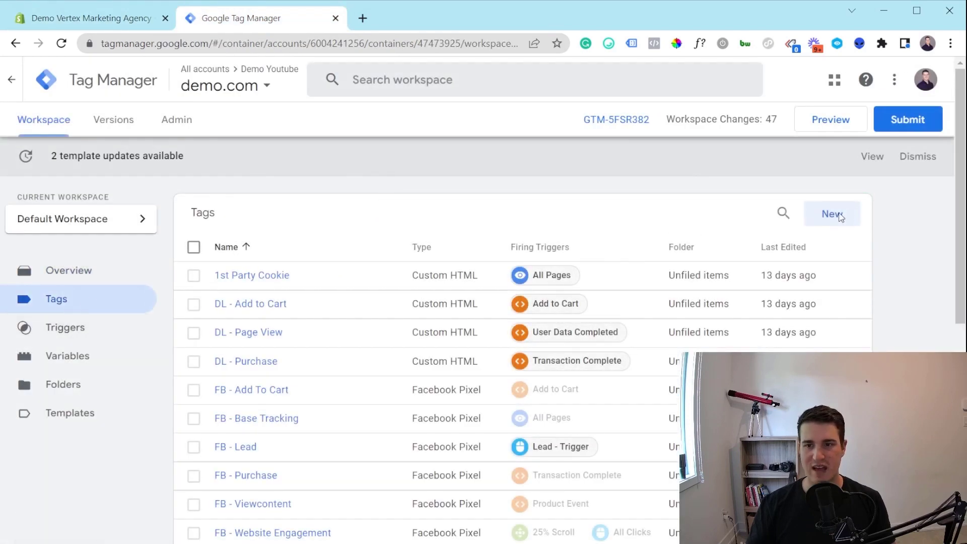
click(853, 224)
click(375, 240)
scroll(557, 340, down, 4)
click(627, 475)
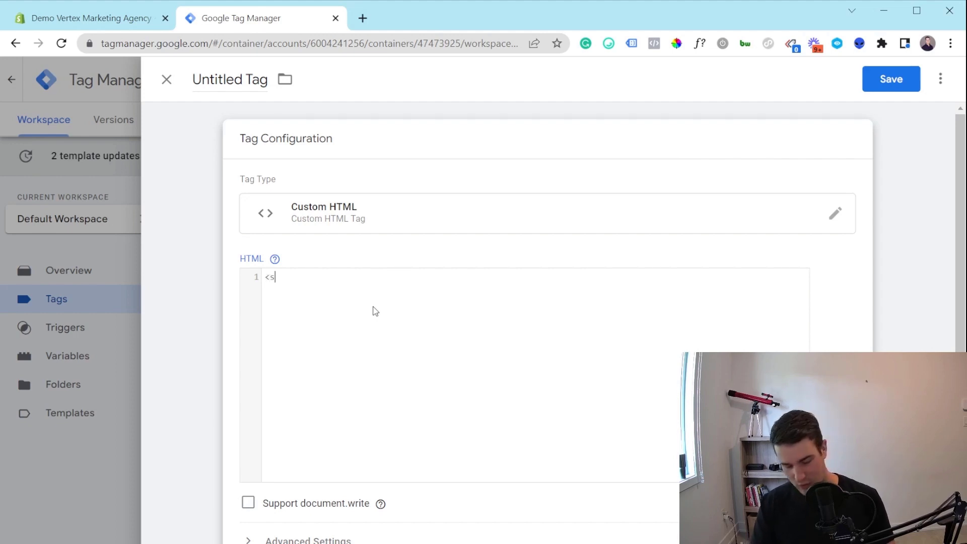
Enter a three-line script in the tag's HTML: <script>, "test" and </script>.
text(ipt>)
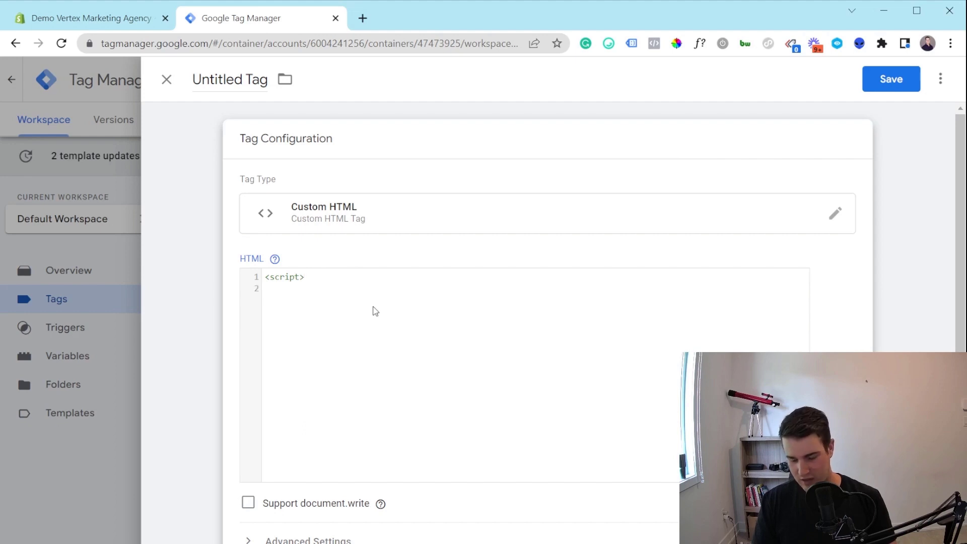
text(   "test)
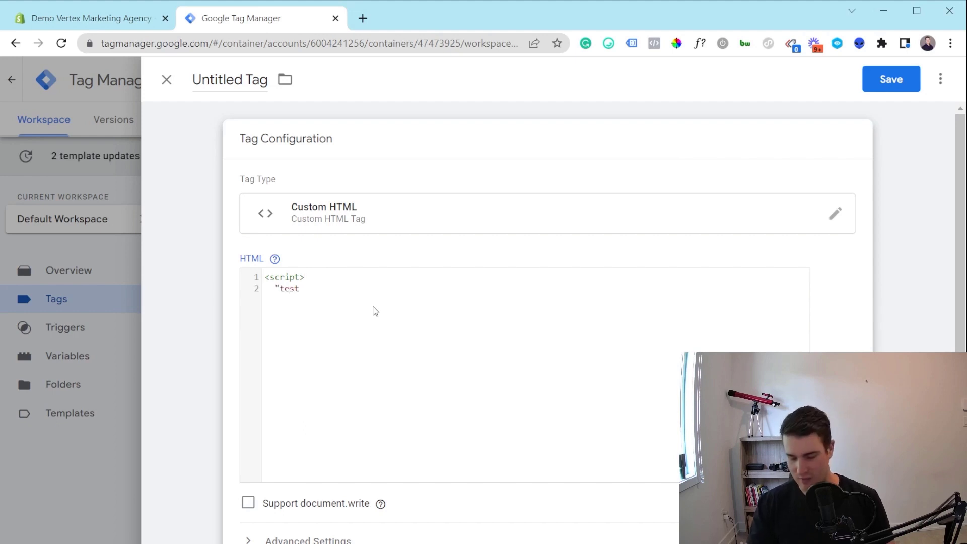
text(')
key(Return)
key(BackSpace)
text(")
key(Return)
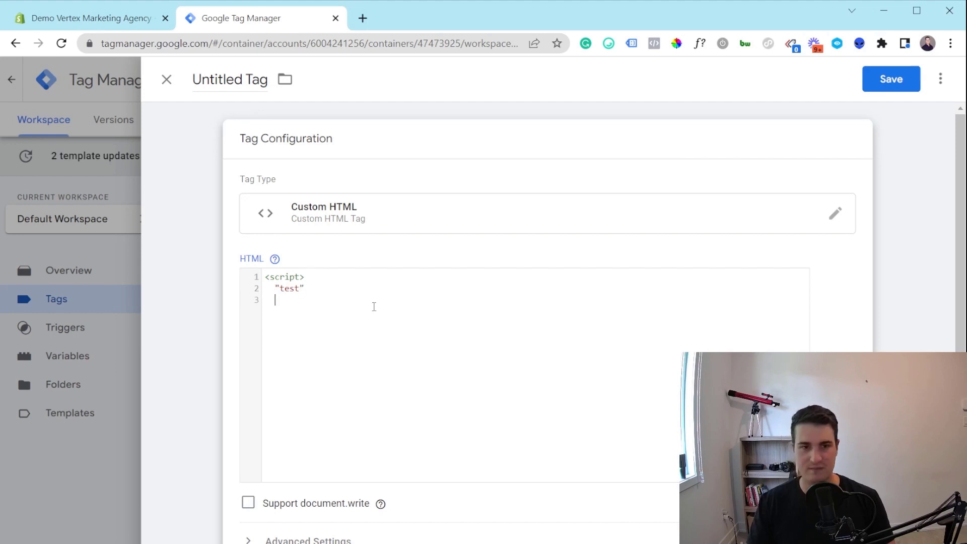
text(</script>)
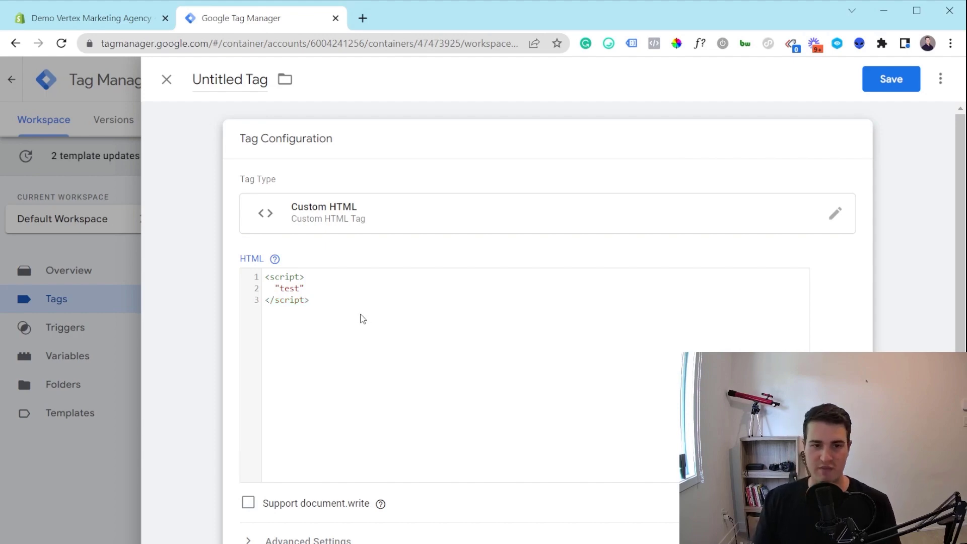
Set the tag to fire on the All Pages page view trigger from Unfiled items.
scroll(473, 263, down, 5)
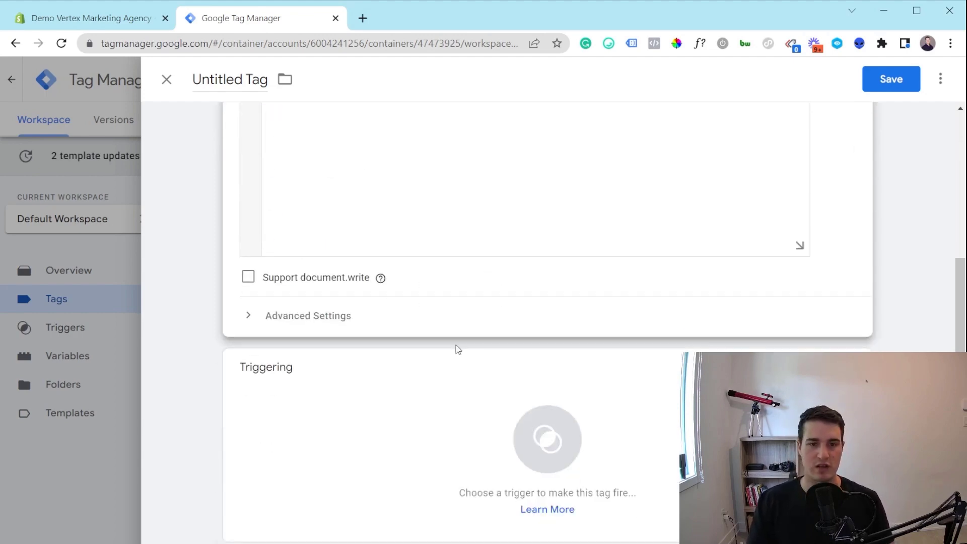
click(445, 438)
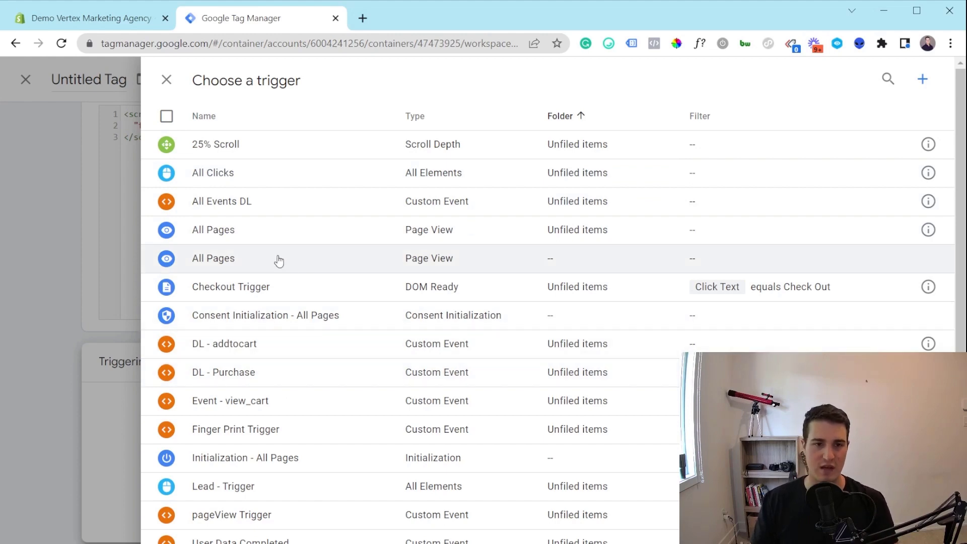
click(244, 236)
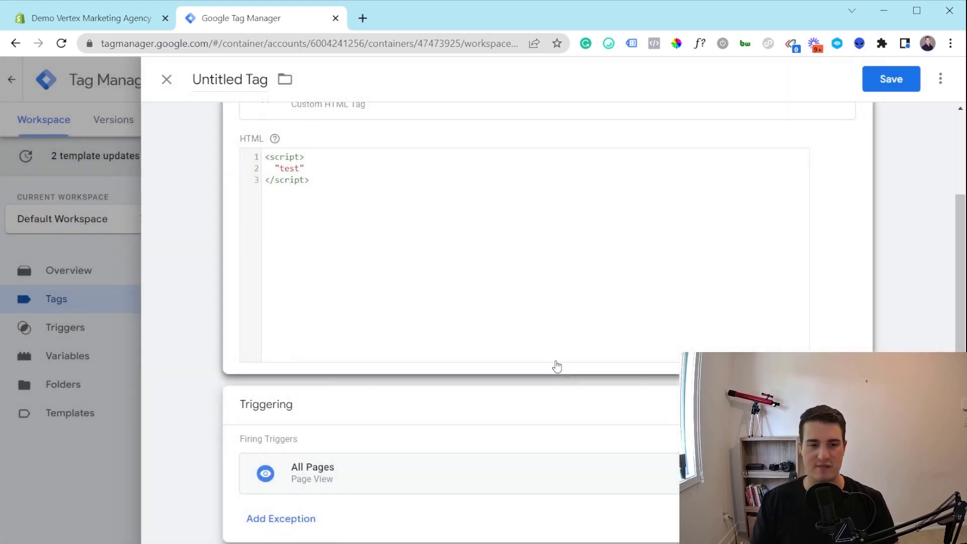
Name the new Custom HTML tag "Testing" and save it.
scroll(223, 152, up, 2)
click(220, 81)
key(ctrl+a)
text(Testing)
click(906, 88)
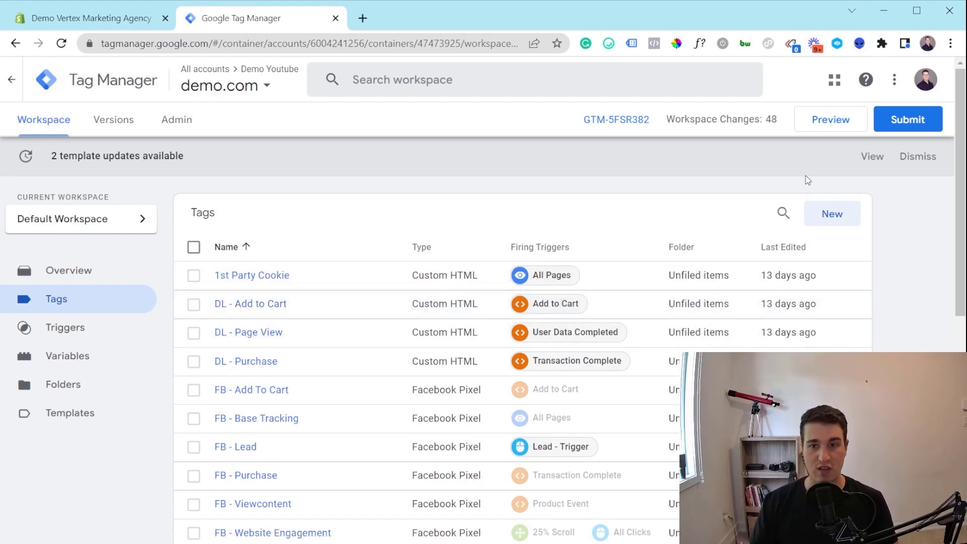
Start preview mode for the container, close the Shopify settings, view the online store and copy its URL.
click(826, 123)
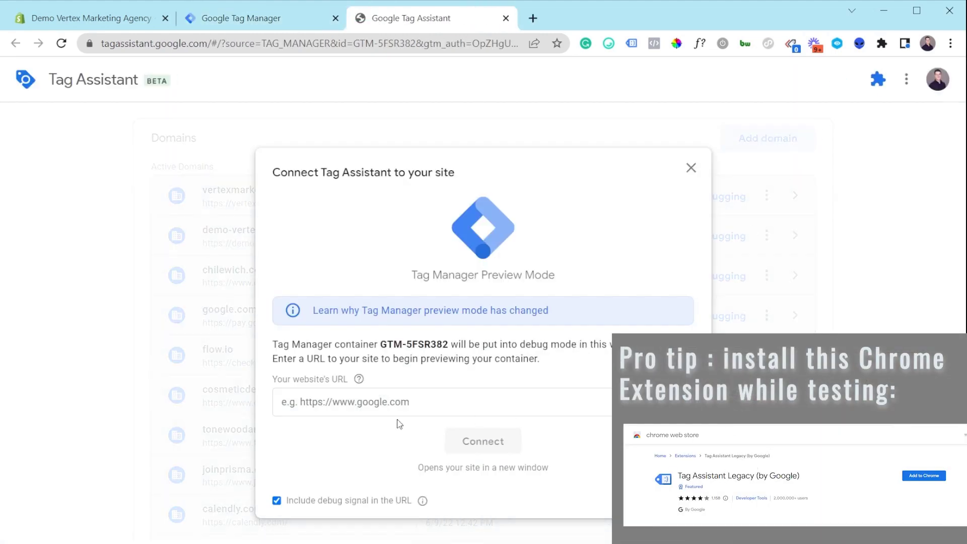
click(143, 25)
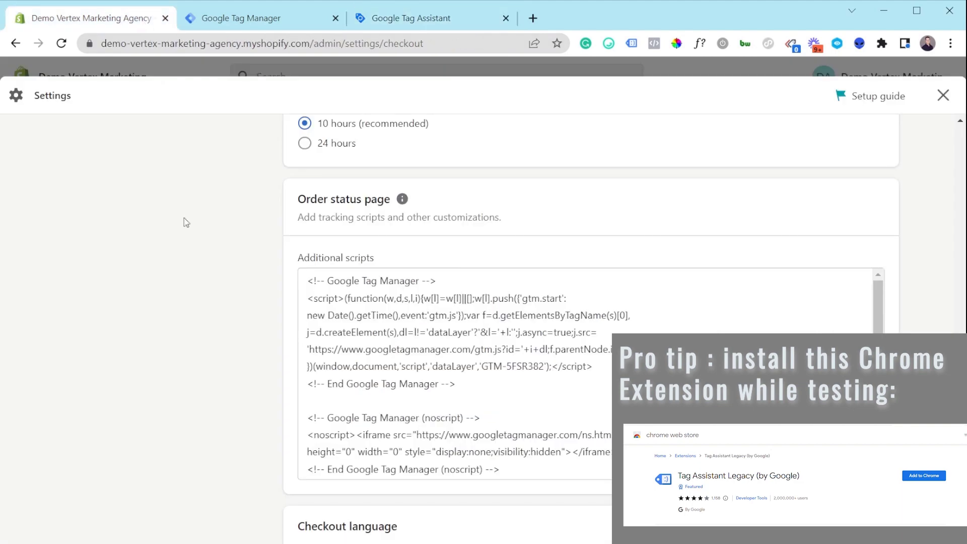
click(943, 96)
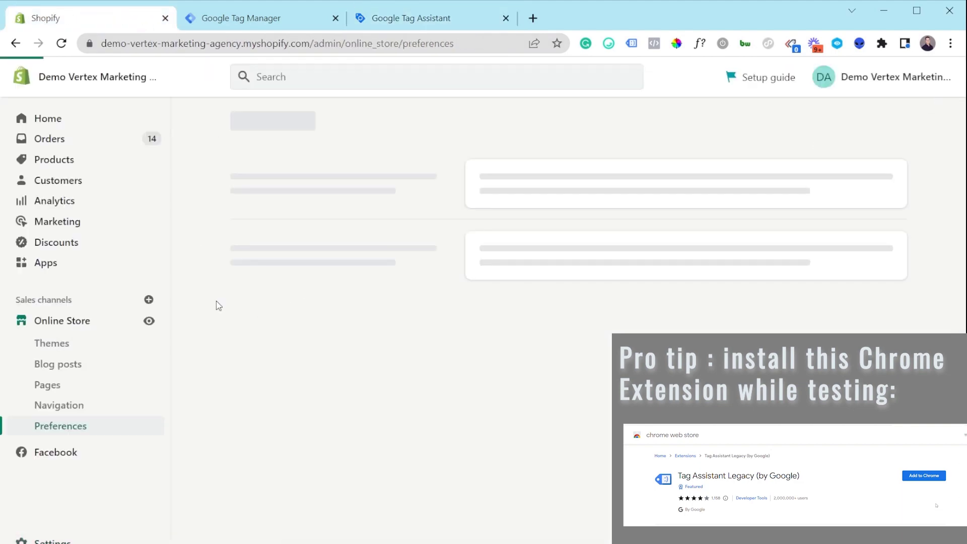
click(91, 320)
click(148, 320)
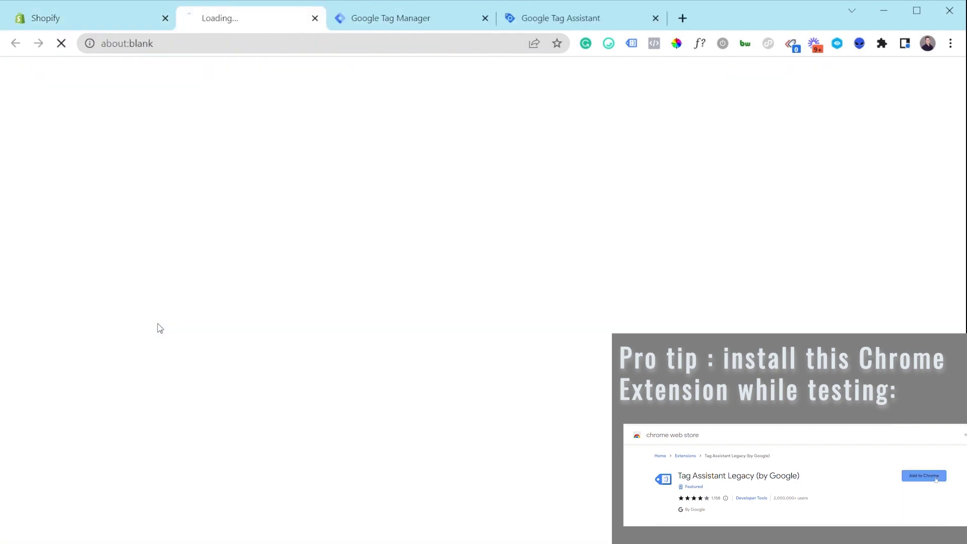
click(227, 44)
key(ctrl+c)
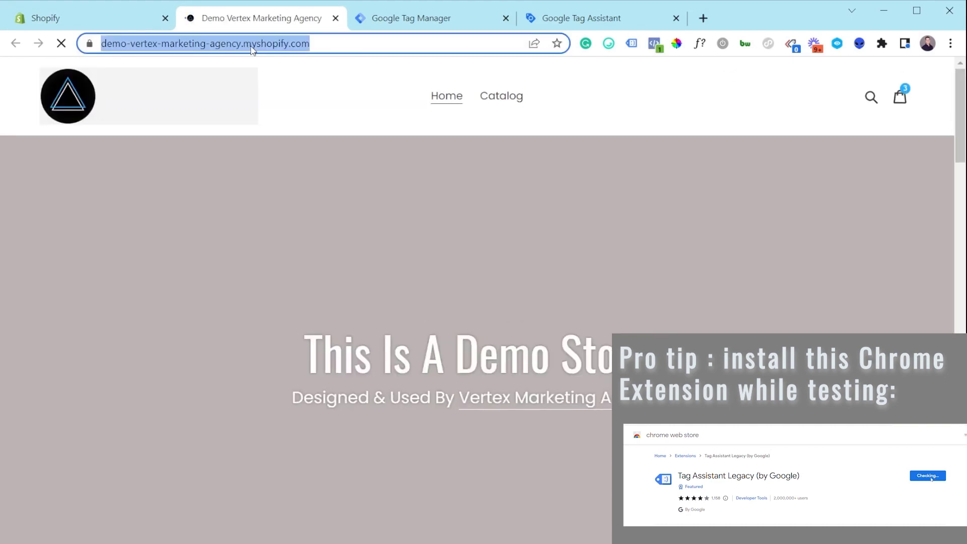
Connect Tag Assistant to the demo store using the copied demo-vertex-marketing-agency.myshopify.com URL.
click(610, 15)
click(410, 397)
key(ctrl+v)
click(458, 444)
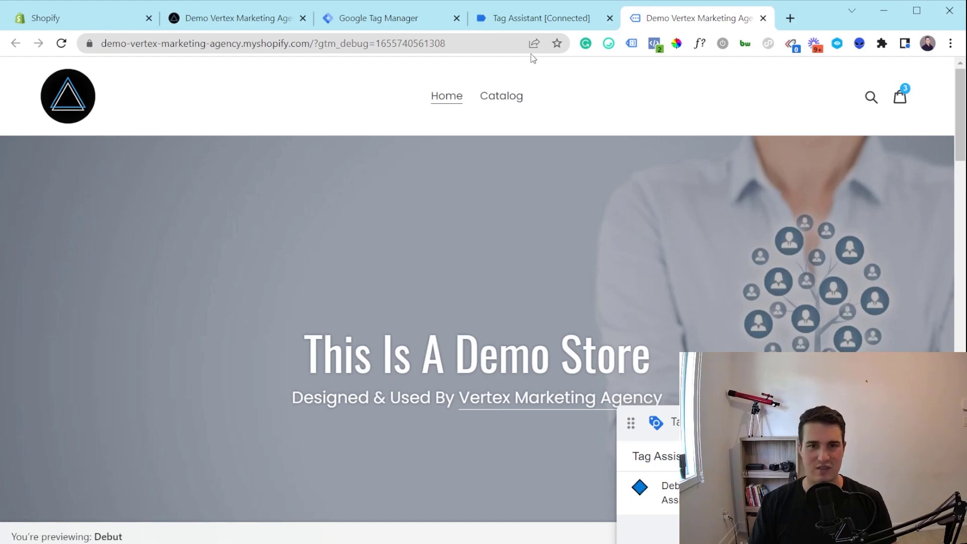
Switch to Tag Assistant, dismiss the connection notice and check the tags fired on the homepage's Container Loaded event.
click(547, 19)
click(482, 328)
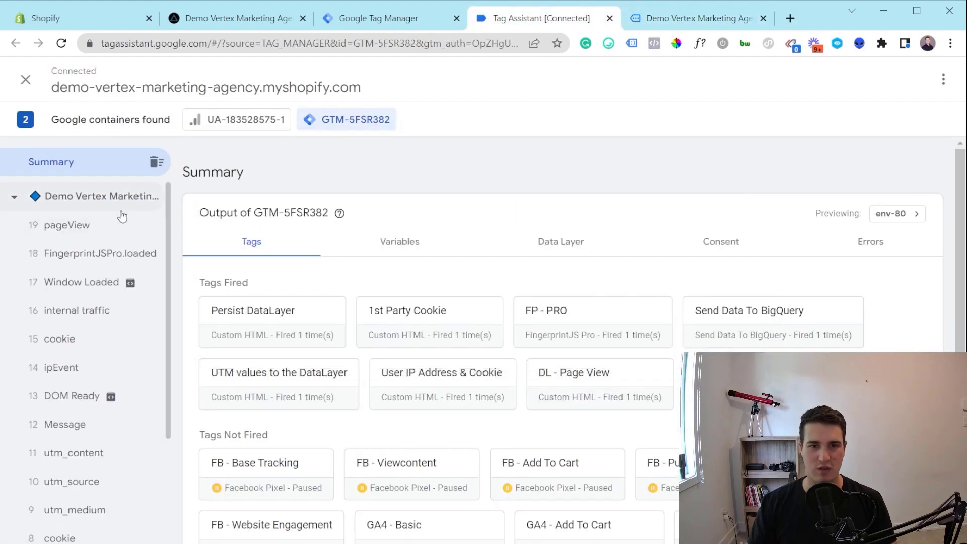
scroll(119, 256, down, 4)
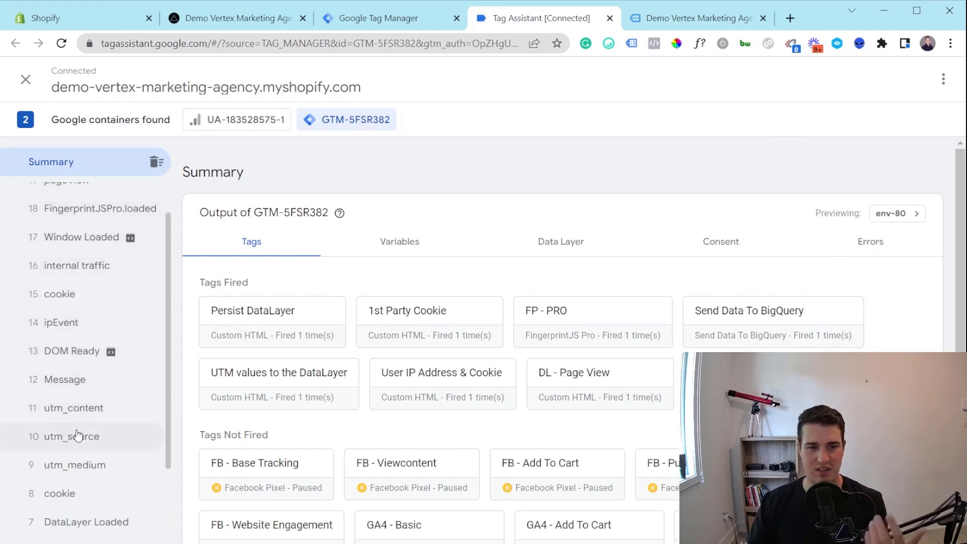
scroll(76, 430, down, 3)
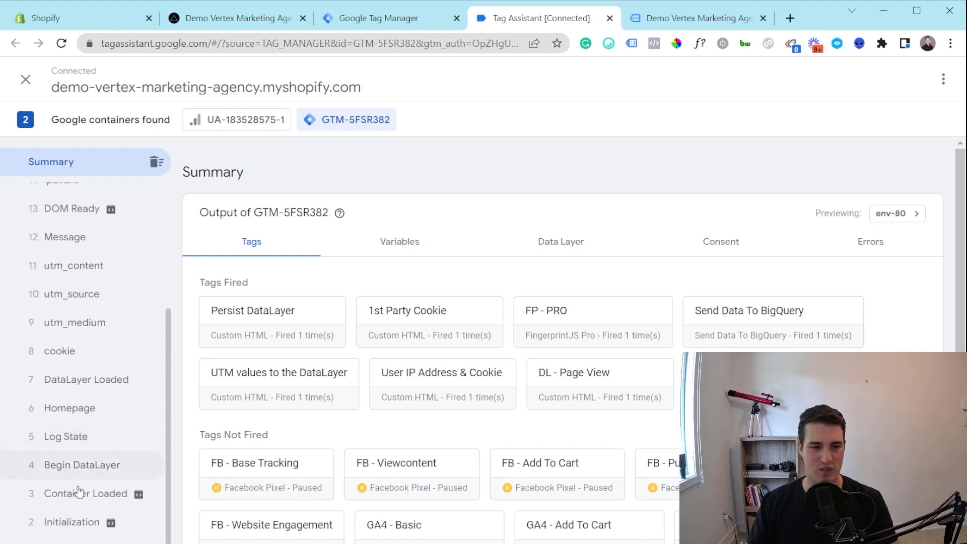
click(78, 491)
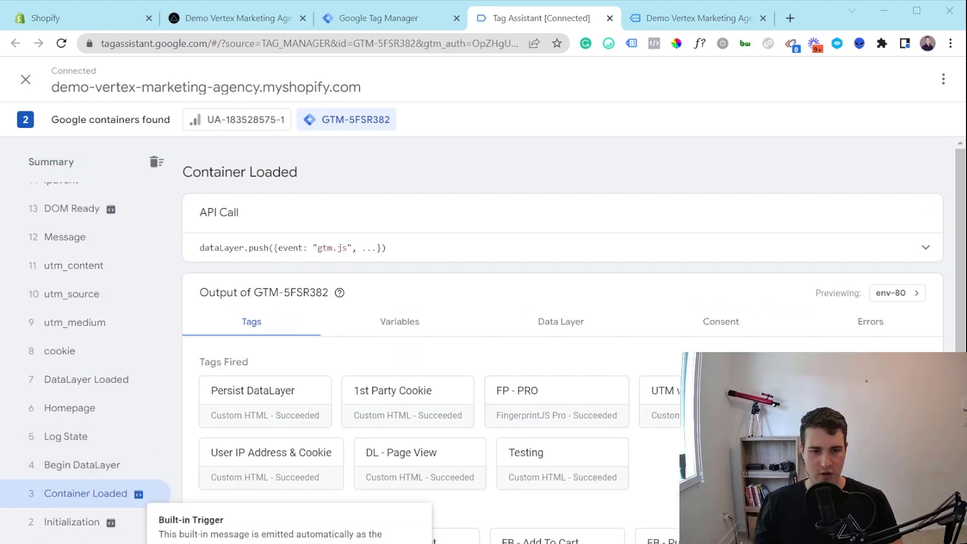
scroll(549, 395, down, 2)
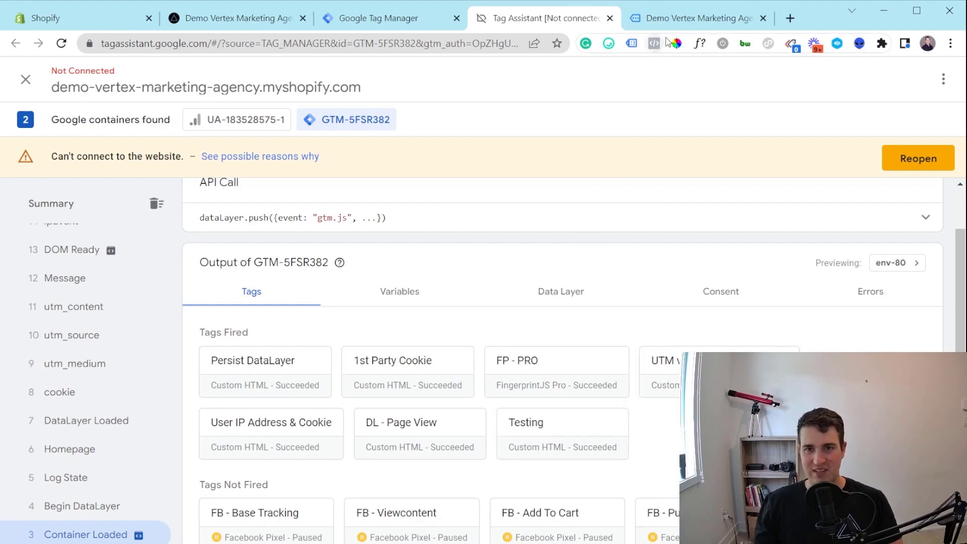
Return to the previewed store and open the Marketing T-shirt product page from Our Favorites.
click(672, 21)
scroll(451, 325, down, 10)
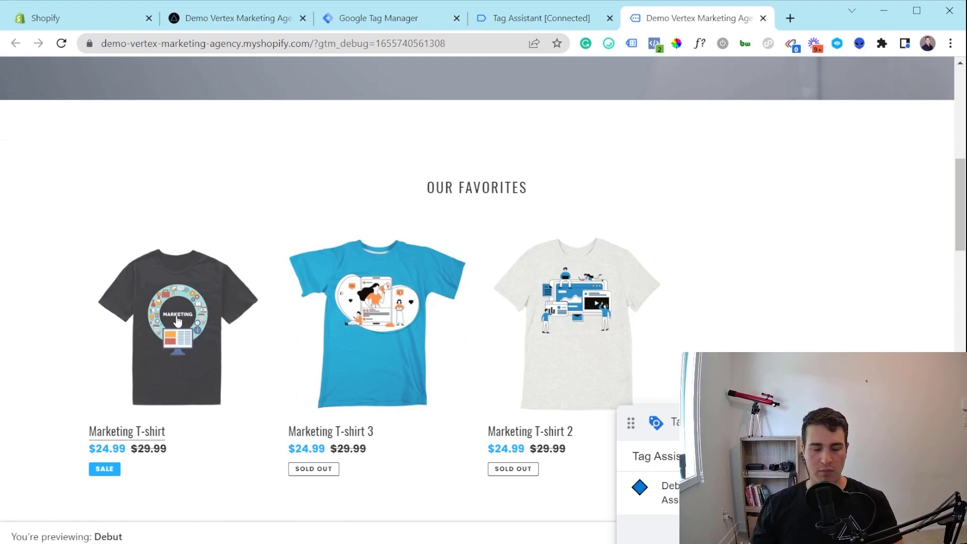
click(213, 303)
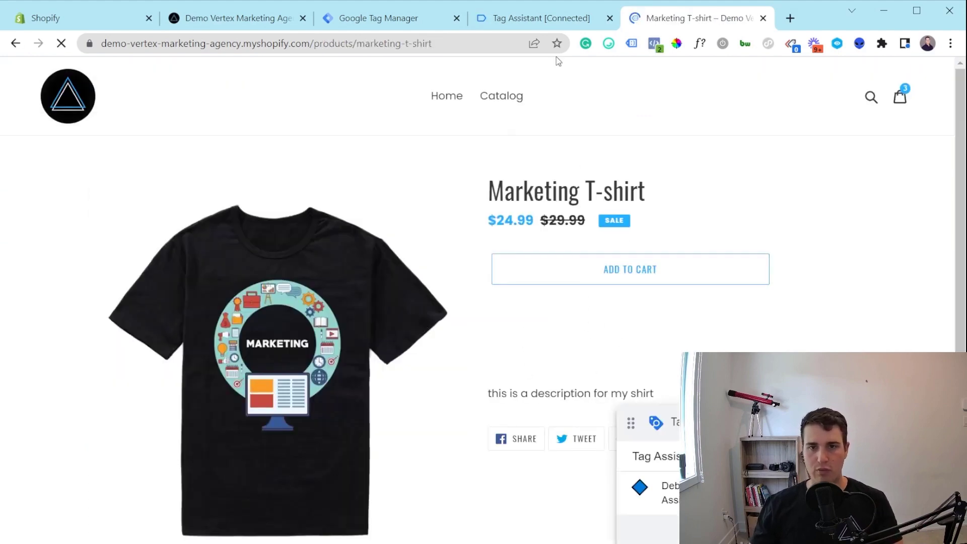
Inspect the product page's Container Loaded event in Tag Assistant to check whether the Testing tag fired.
click(531, 19)
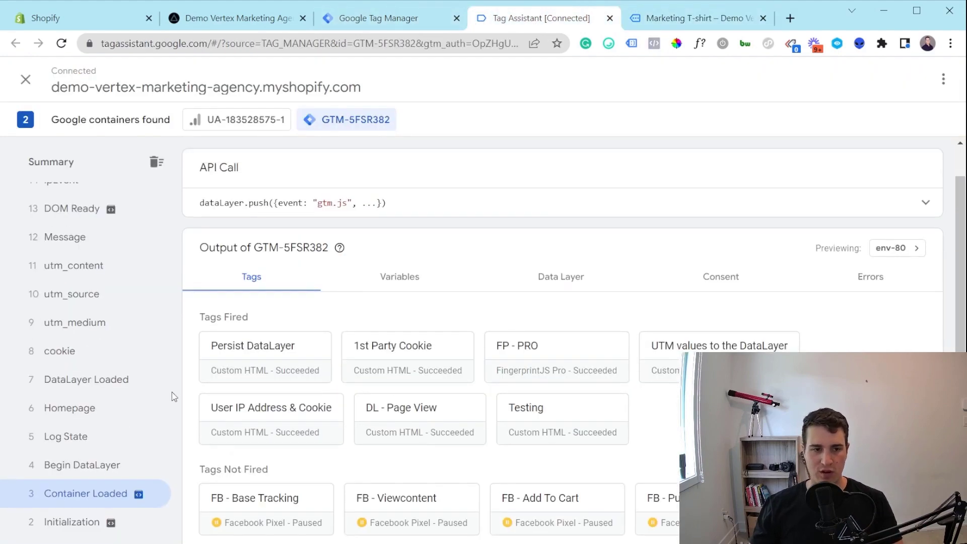
scroll(78, 397, up, 7)
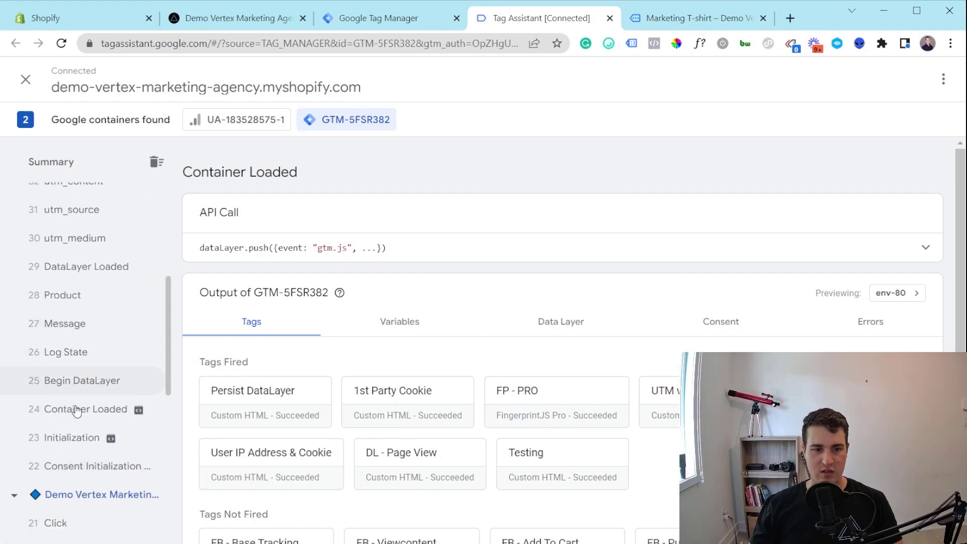
scroll(78, 395, down, 1)
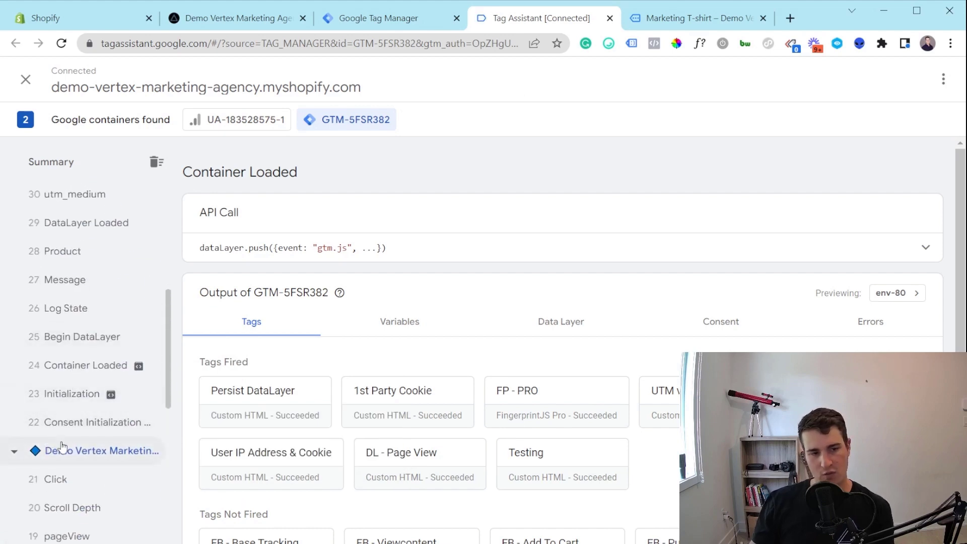
scroll(85, 312, up, 4)
scroll(83, 313, up, 3)
scroll(85, 302, down, 6)
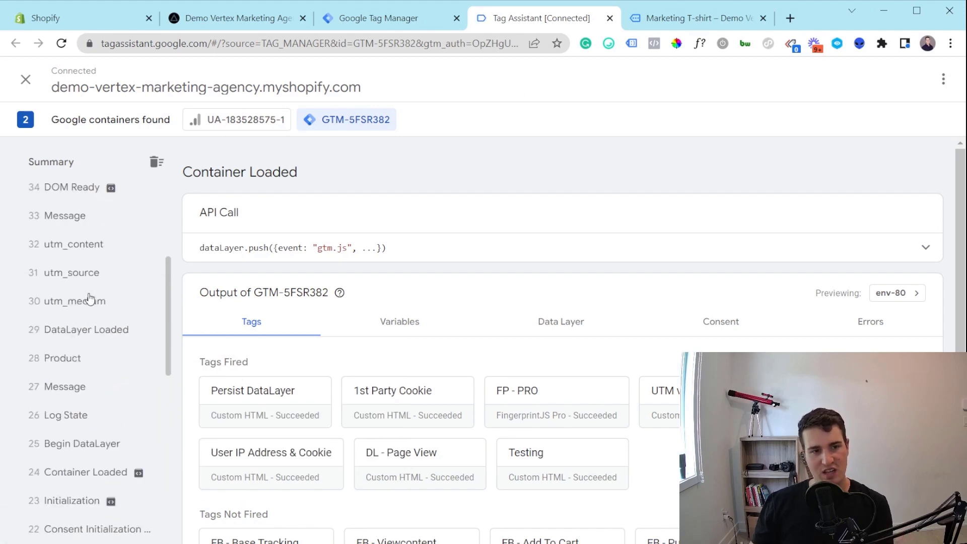
click(87, 431)
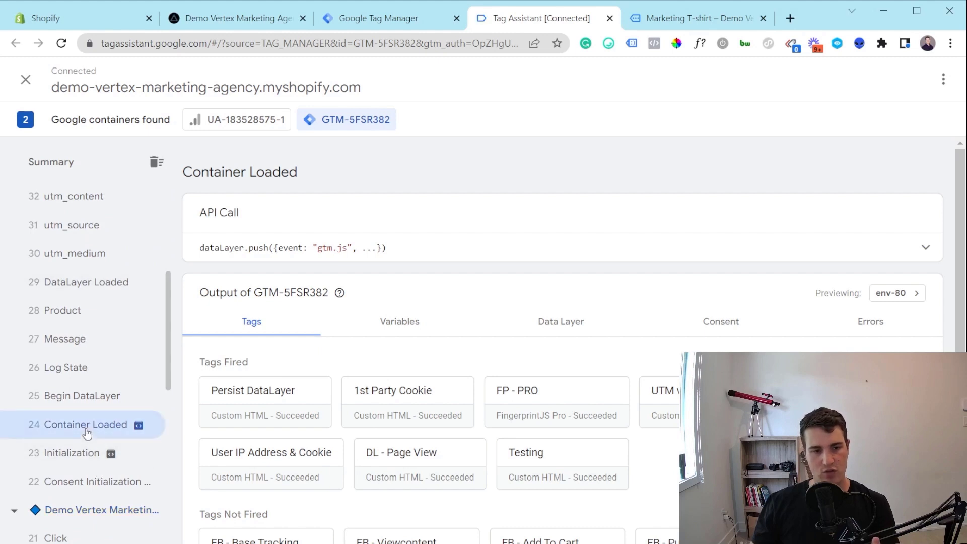
scroll(87, 433, down, 10)
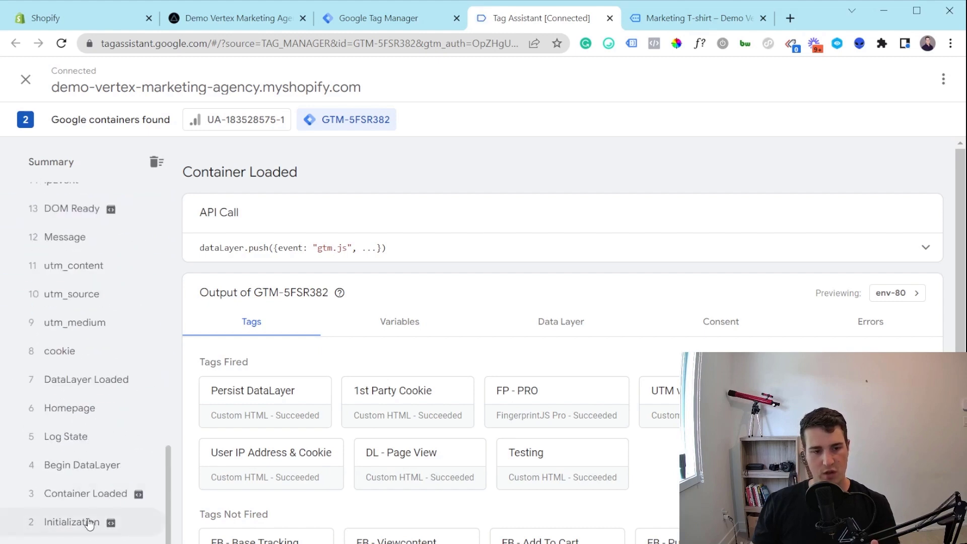
scroll(85, 499, up, 10)
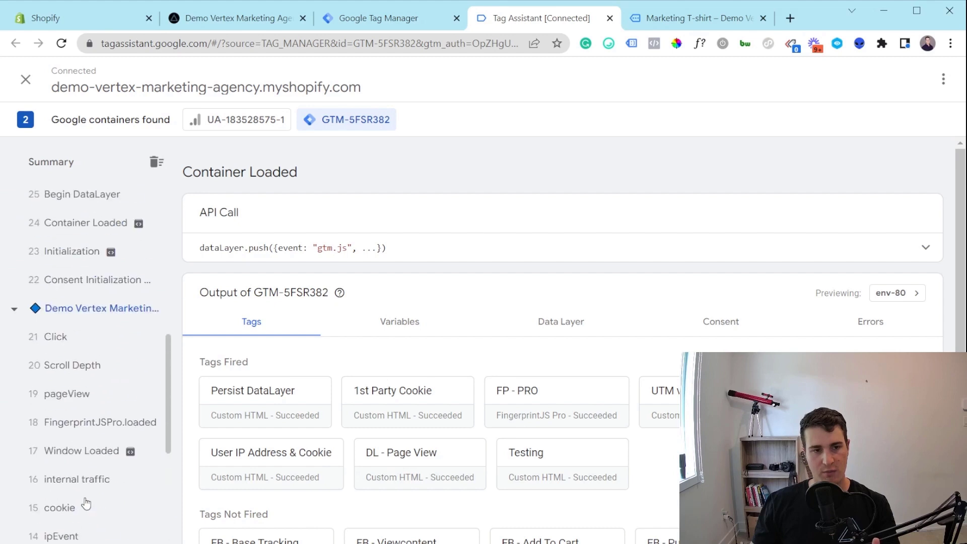
scroll(87, 337, up, 2)
click(88, 363)
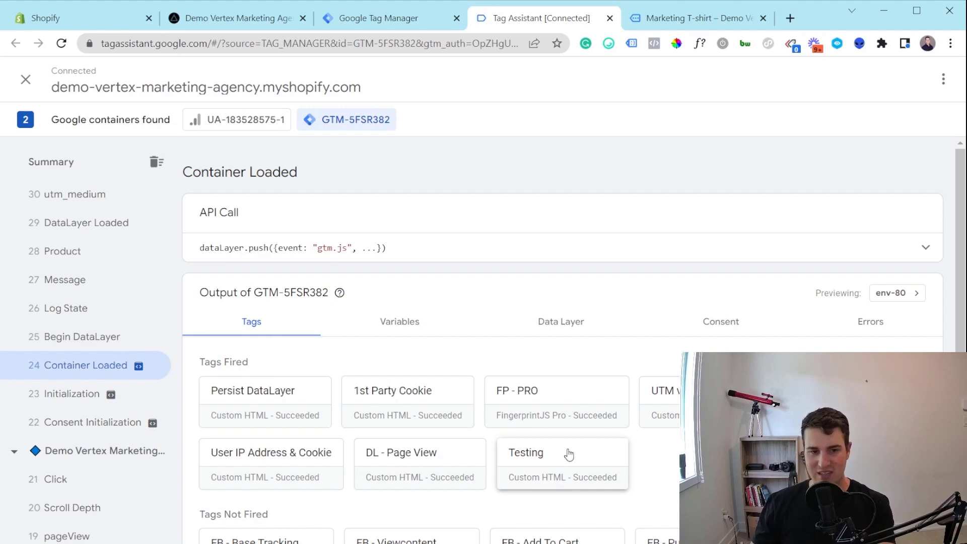
scroll(106, 334, up, 4)
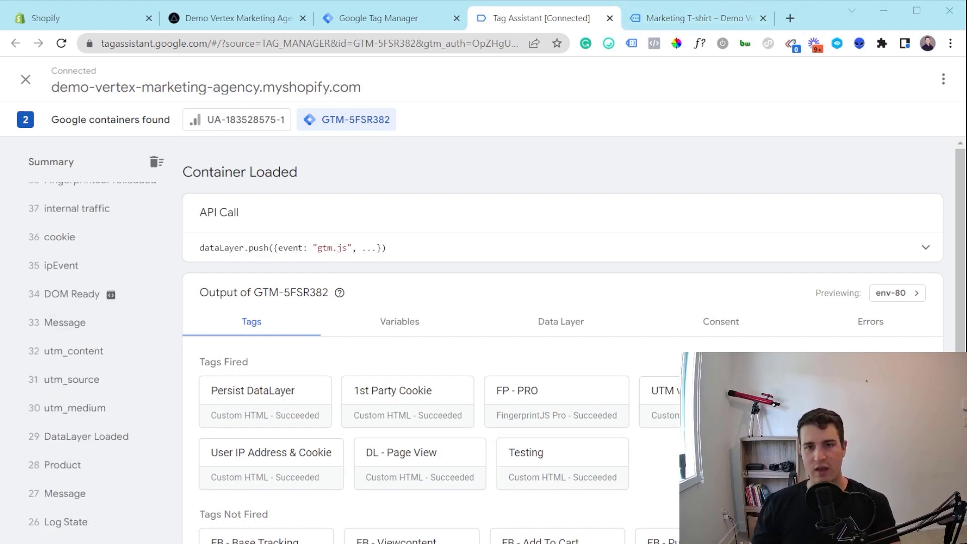
Add the Marketing T-shirt to the cart in the previewed store and open the cart page.
click(695, 17)
scroll(691, 168, down, 2)
click(685, 135)
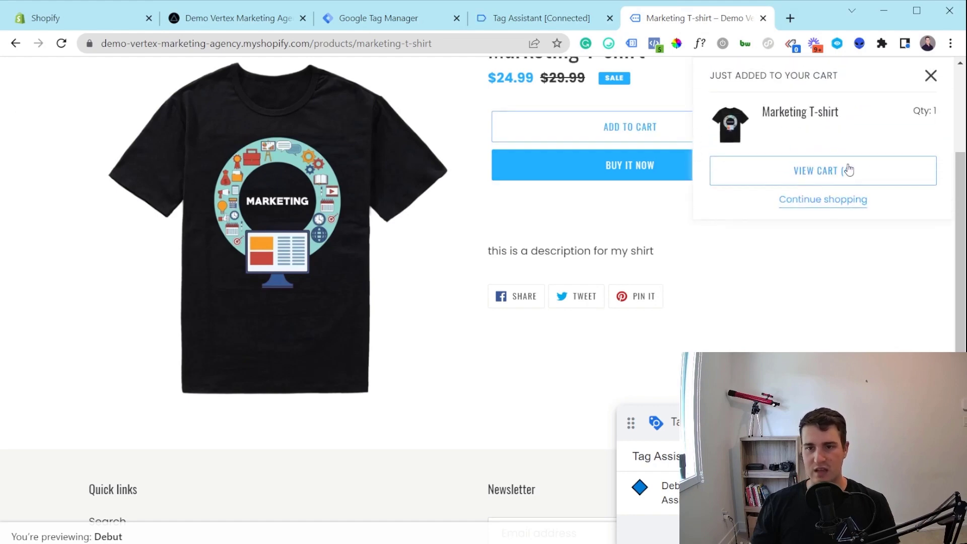
click(849, 171)
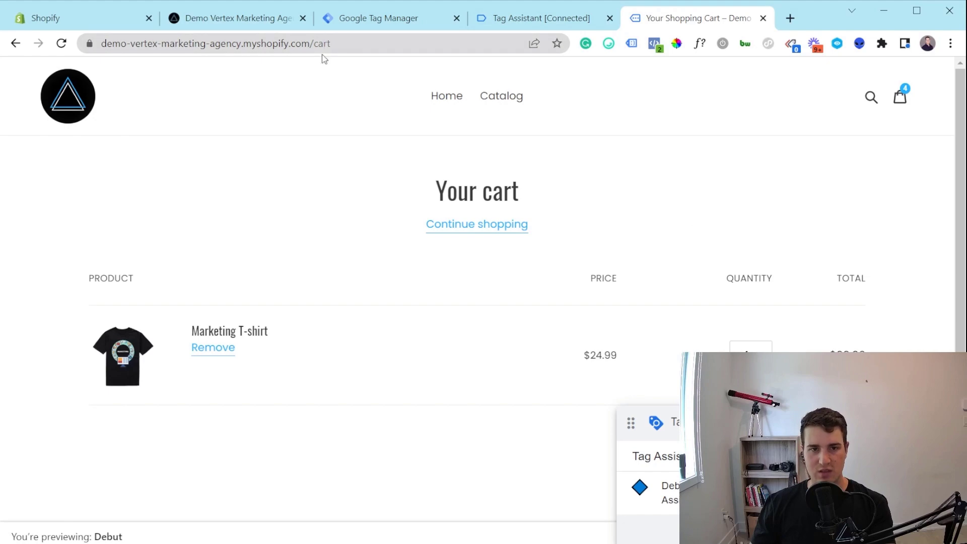
Inspect the cart page's Container Loaded event in Tag Assistant to check whether the Testing tag fired.
click(541, 18)
scroll(108, 307, up, 10)
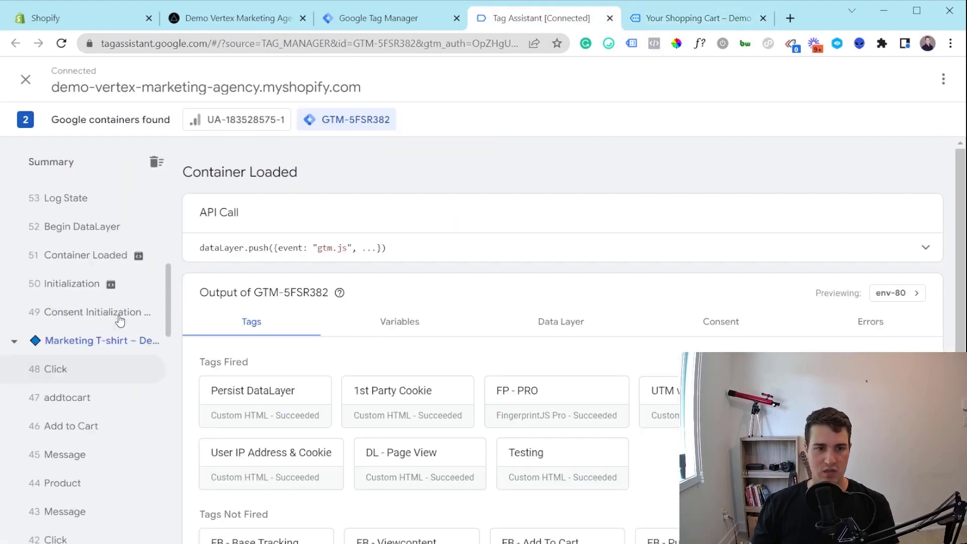
scroll(111, 352, up, 4)
click(83, 422)
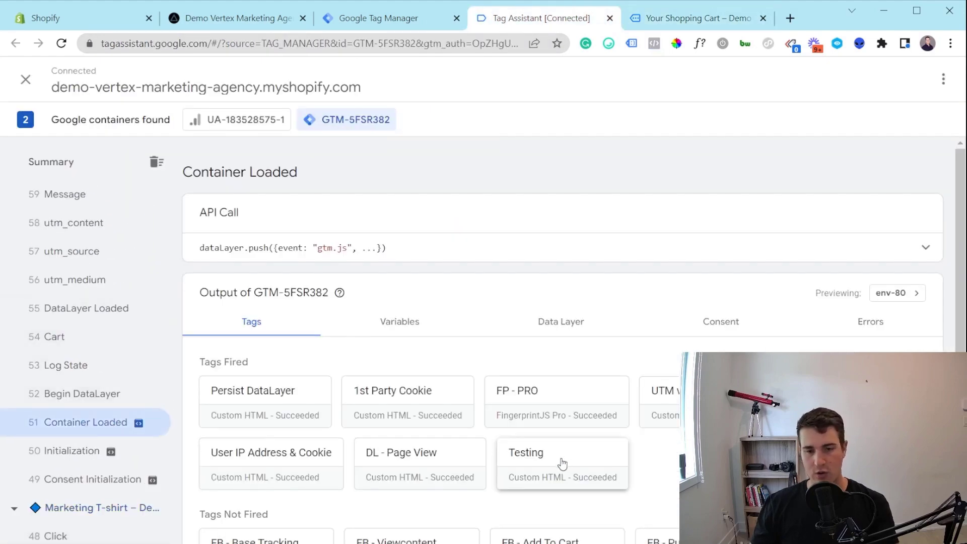
Return to the store's cart and proceed to checkout.
click(736, 19)
scroll(728, 280, down, 4)
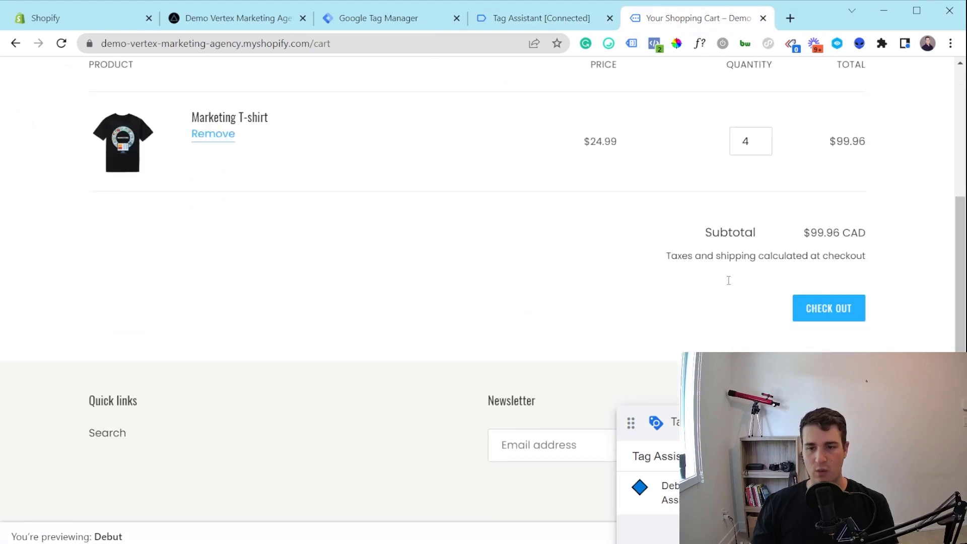
click(840, 323)
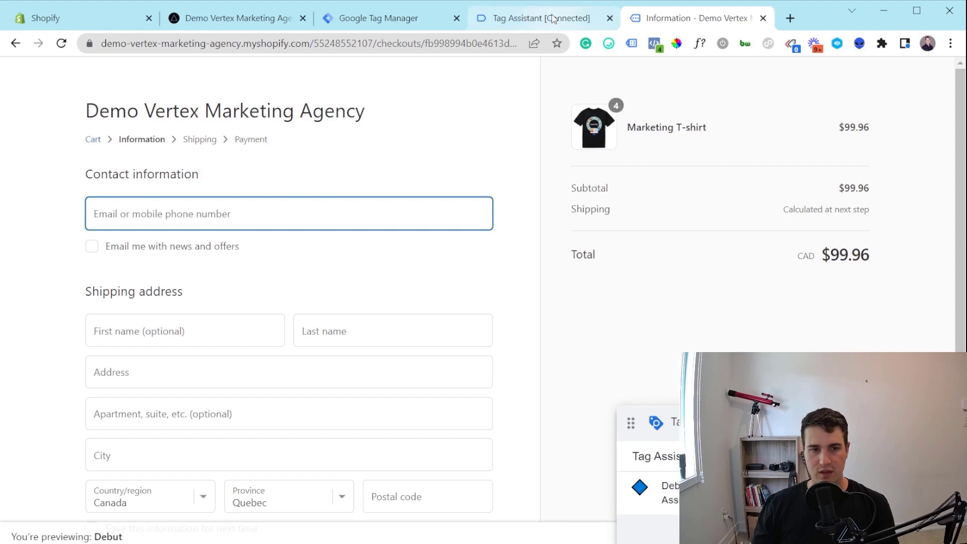
Check Tag Assistant's event list for events from the checkout page, comparing it with the open checkout.
click(553, 18)
scroll(121, 328, up, 10)
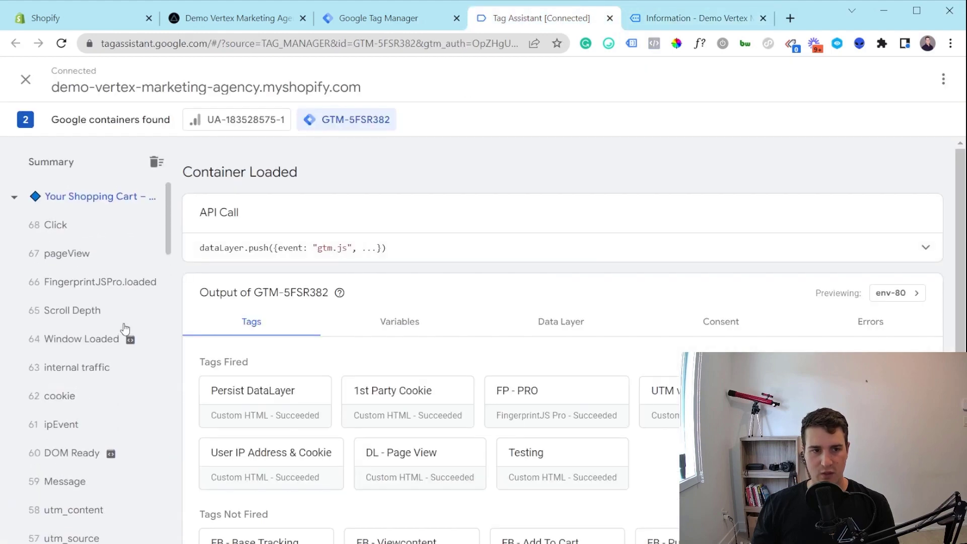
scroll(83, 236, down, 4)
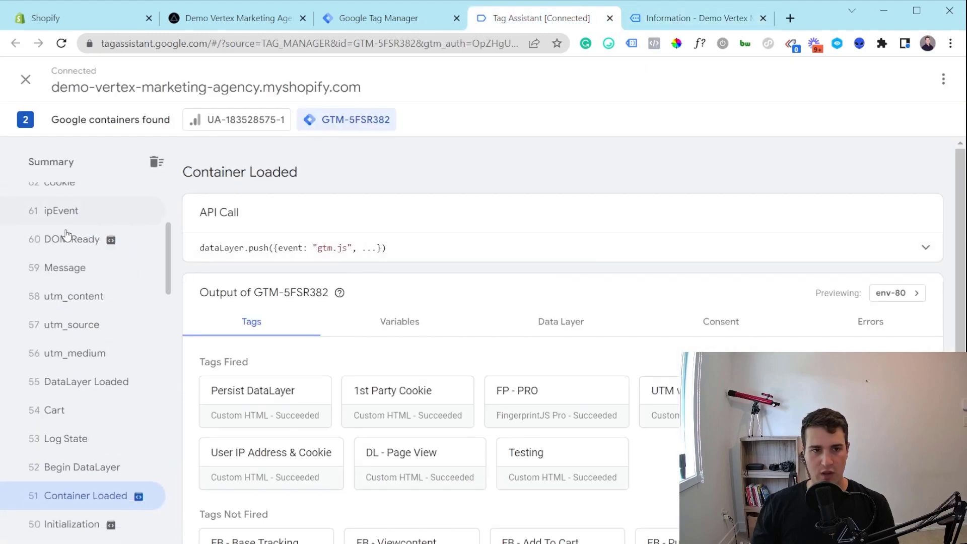
scroll(69, 219, up, 4)
click(670, 21)
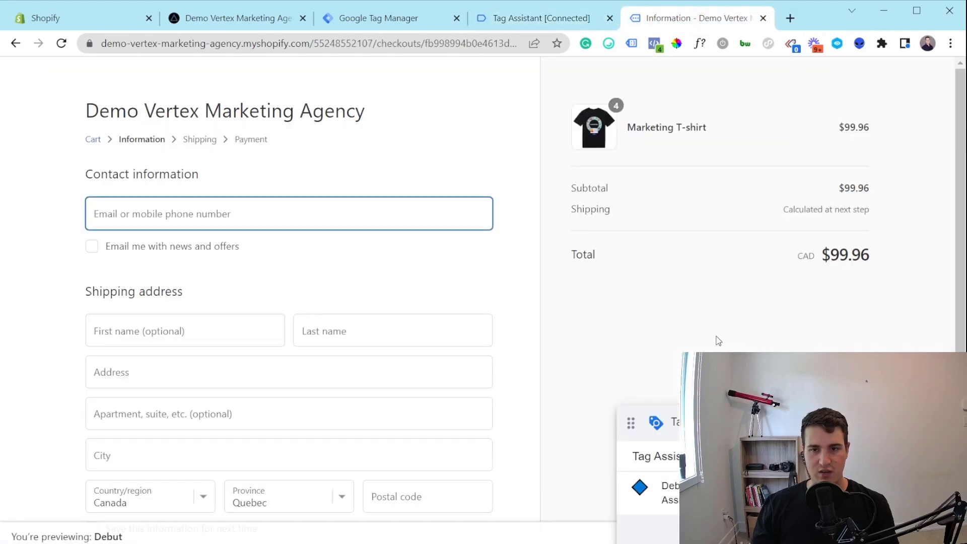
click(509, 18)
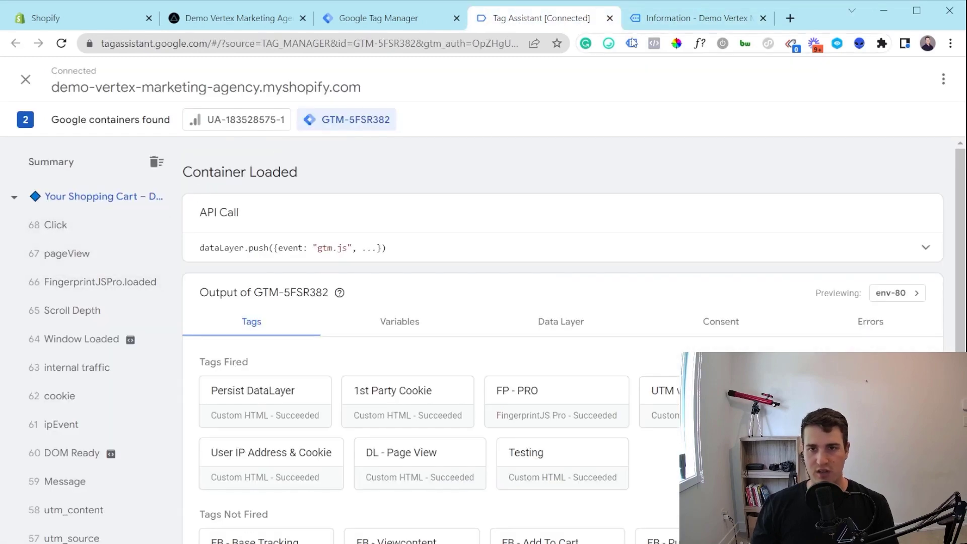
click(654, 23)
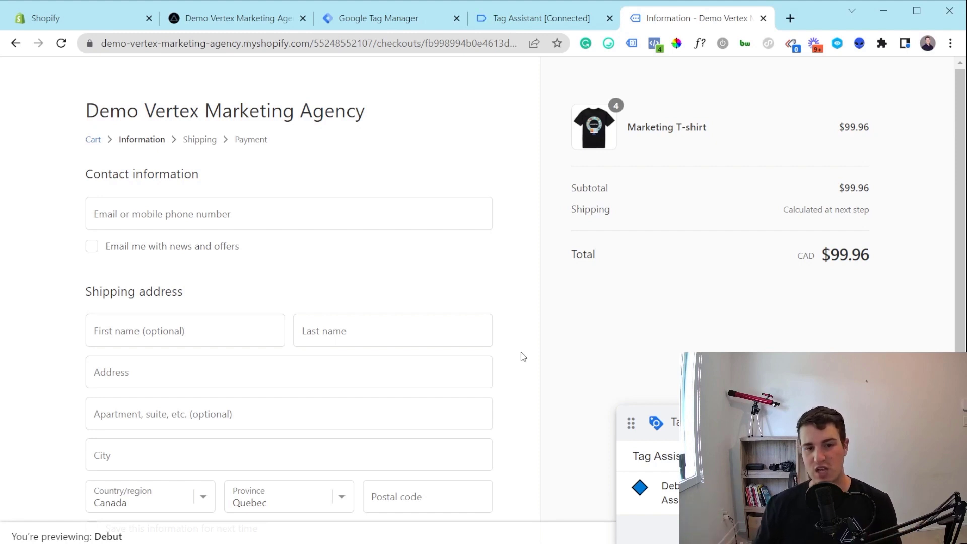
Move the Tag Assistant widget higher on the checkout information page and look over the form.
drag(734, 415, 775, 322)
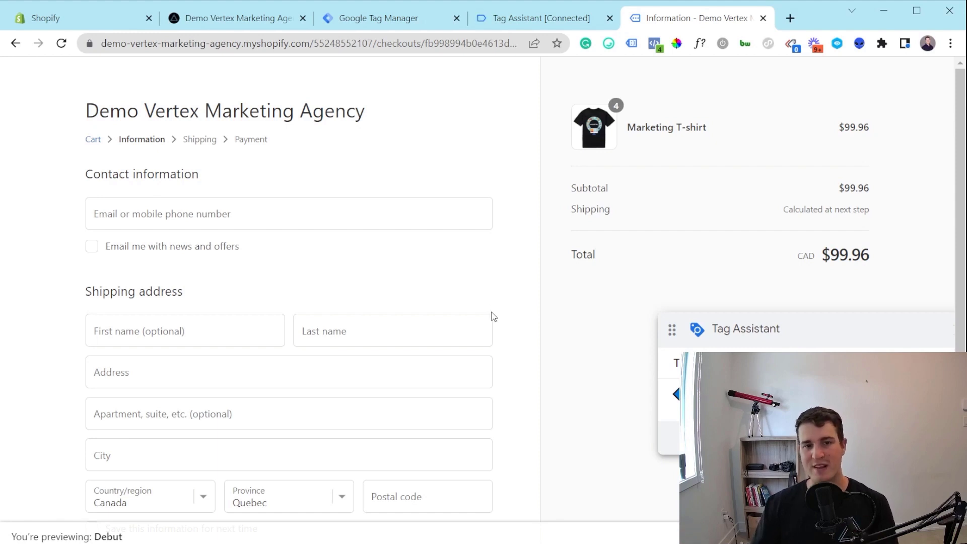
scroll(492, 316, down, 2)
scroll(692, 310, up, 2)
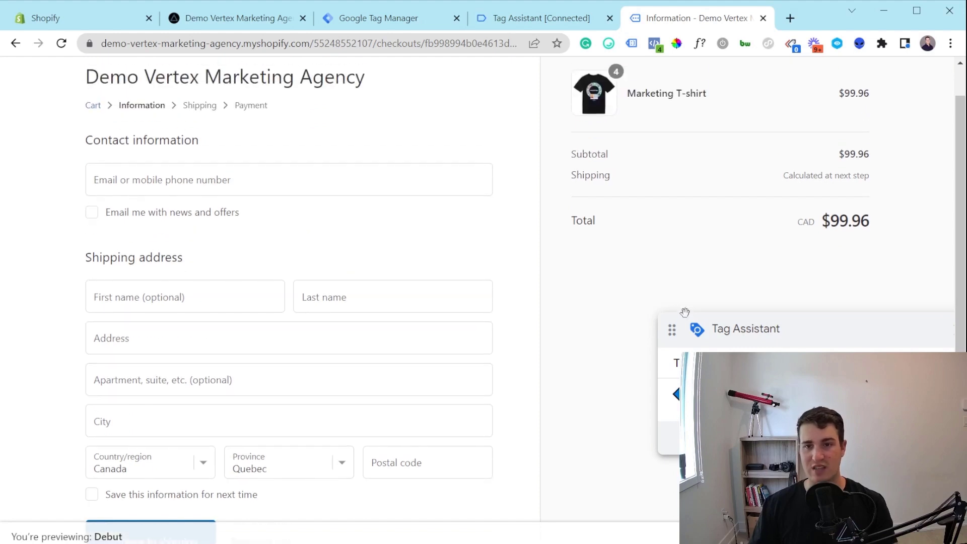
Review the cart page's events in Tag Assistant once more and return to Tag Manager's tag list.
click(524, 19)
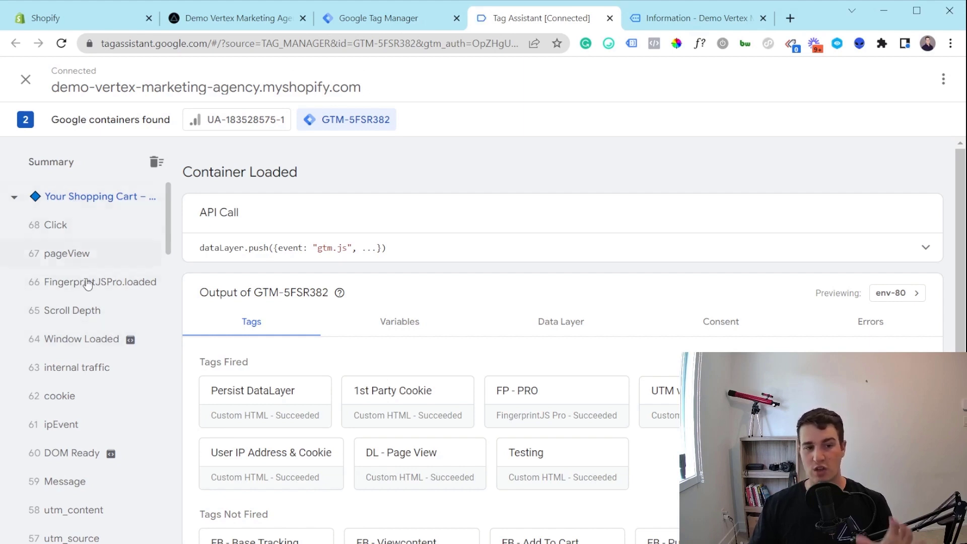
scroll(83, 424, down, 4)
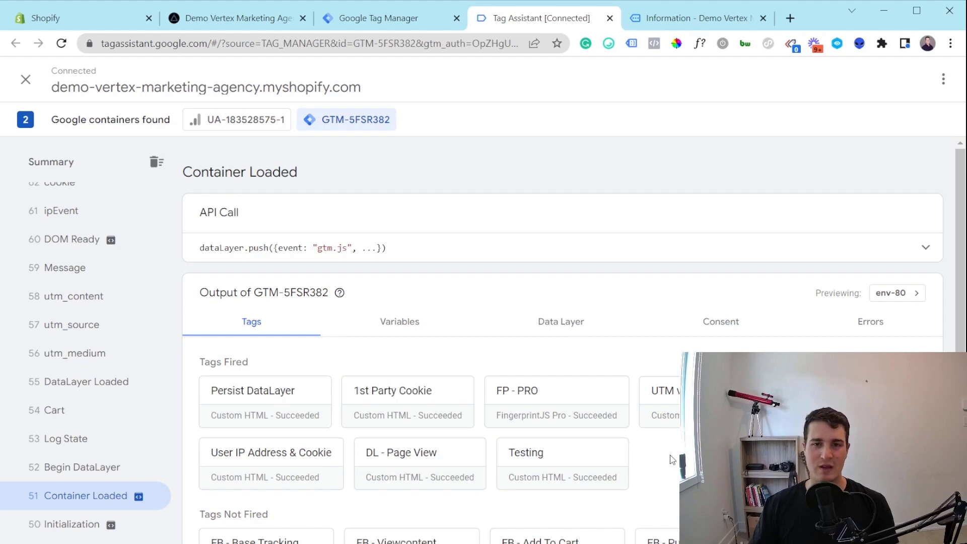
click(395, 18)
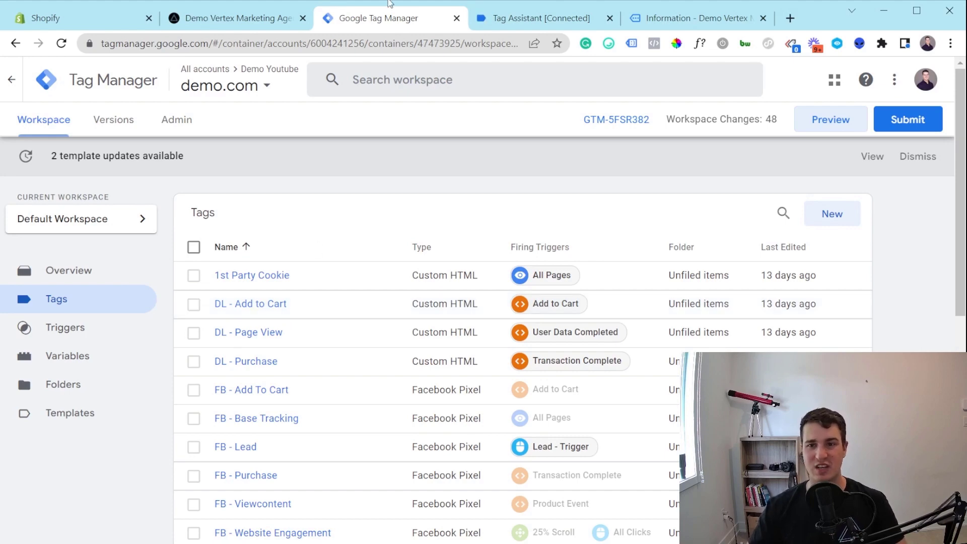
Open the coffeeandmarketing.org website in a new browser tab.
click(789, 19)
text(cof)
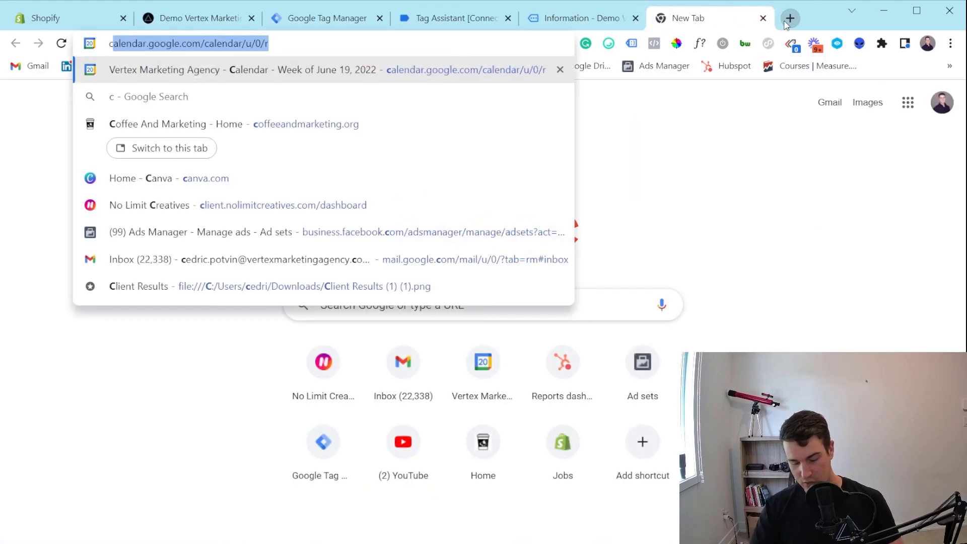
text(fe)
key(Right)
key(Return)
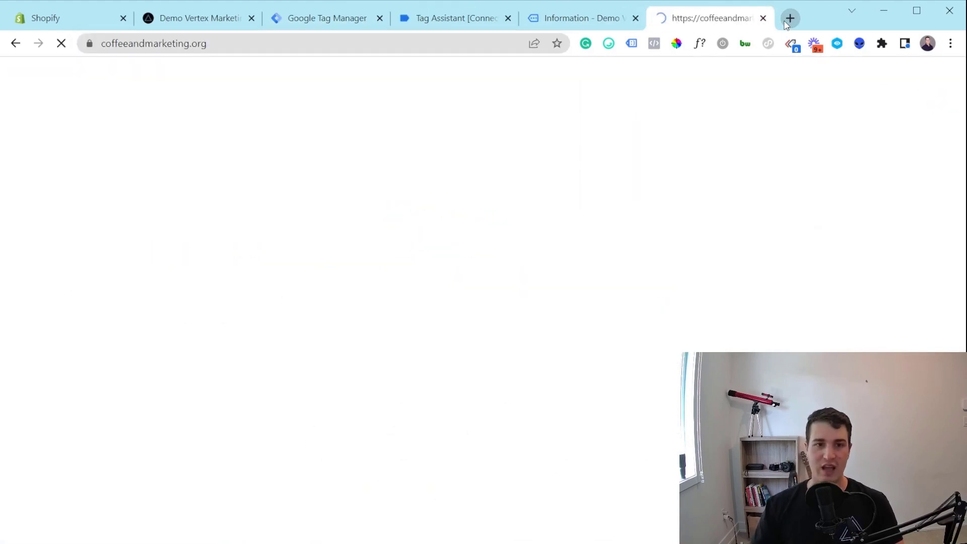